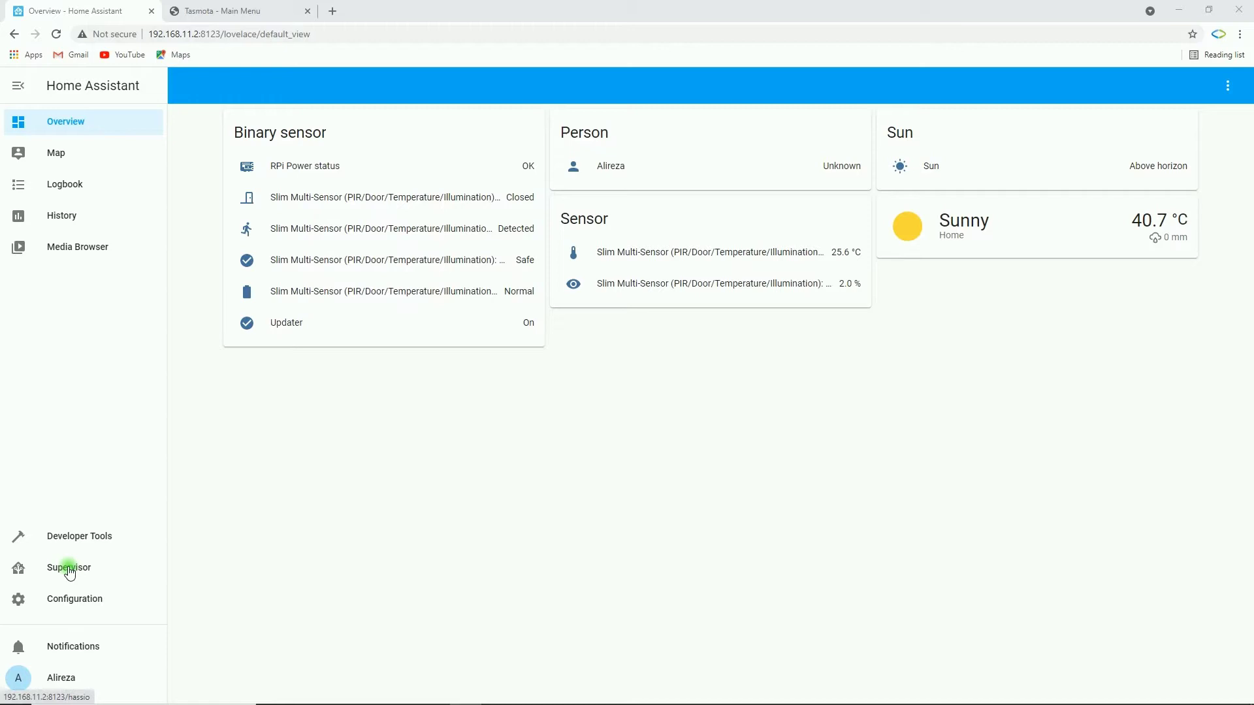
- Start the Mosquitto broker add-on from the Supervisor Add-on Store
left_click(69, 572)
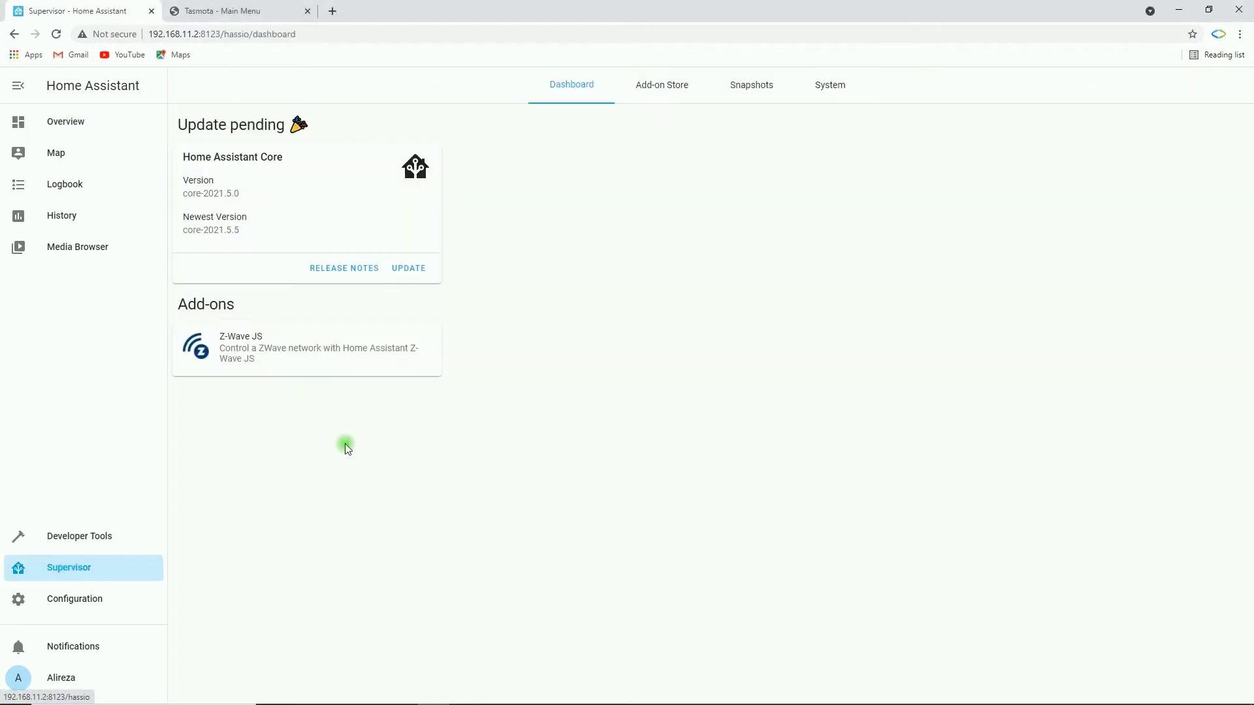
left_click(670, 91)
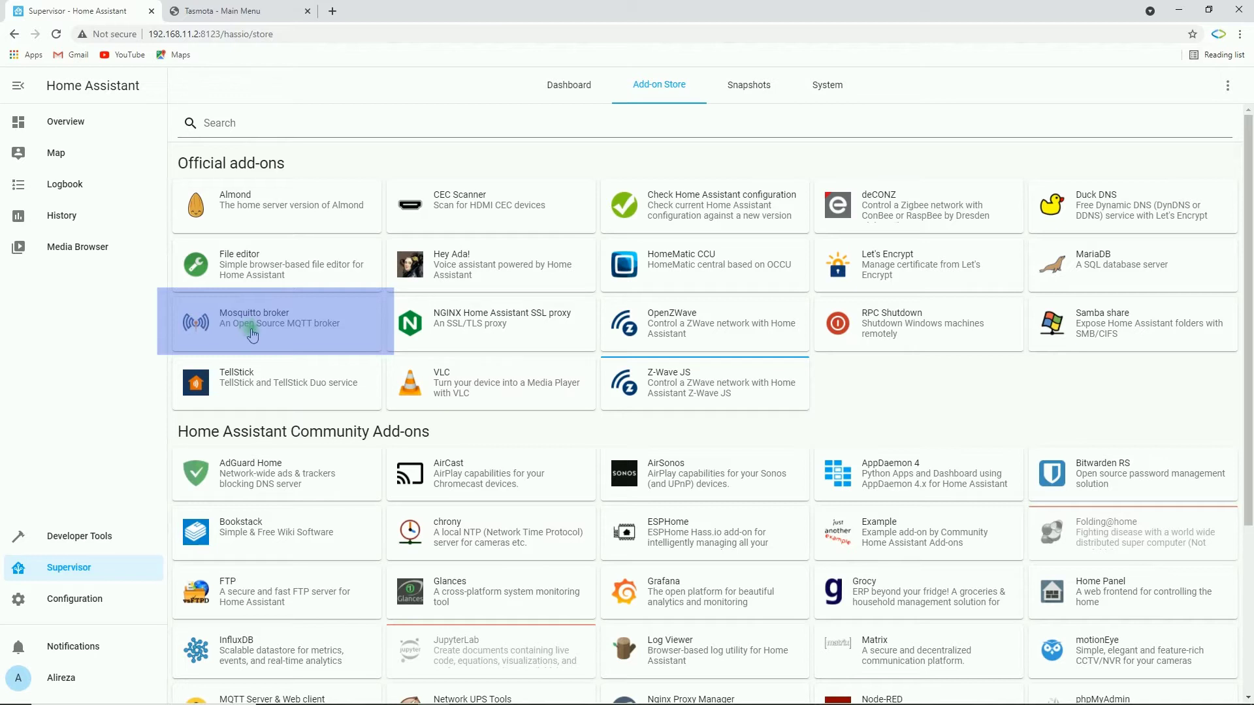
left_click(252, 330)
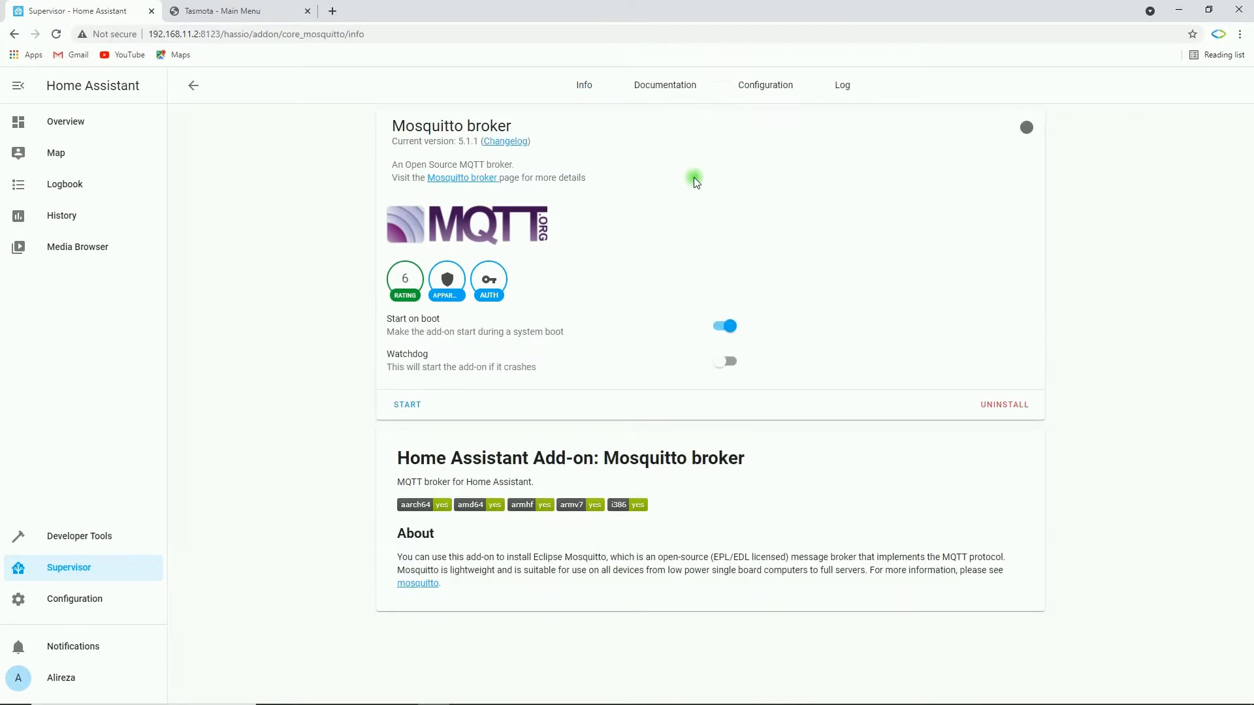
left_click(408, 406)
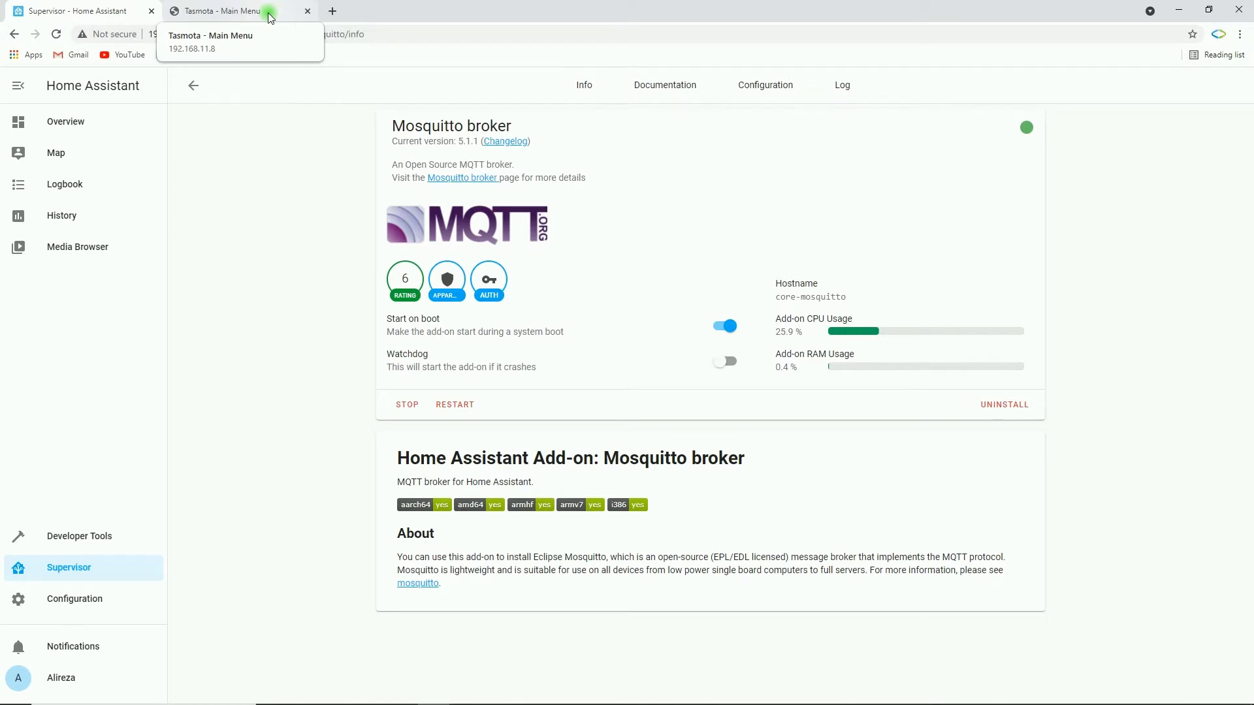
- On the Tasmota page, open the MQTT parameters and set Host 192.168.11.2, port 1883
left_click(269, 11)
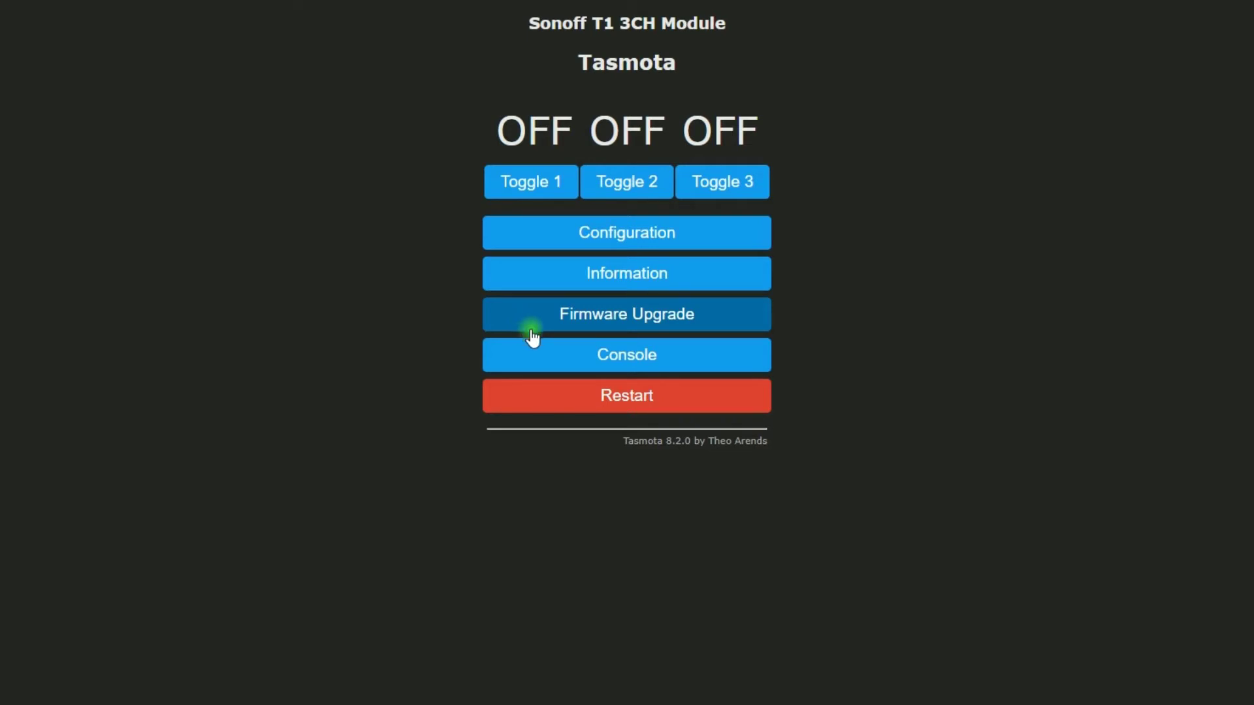
left_click(616, 245)
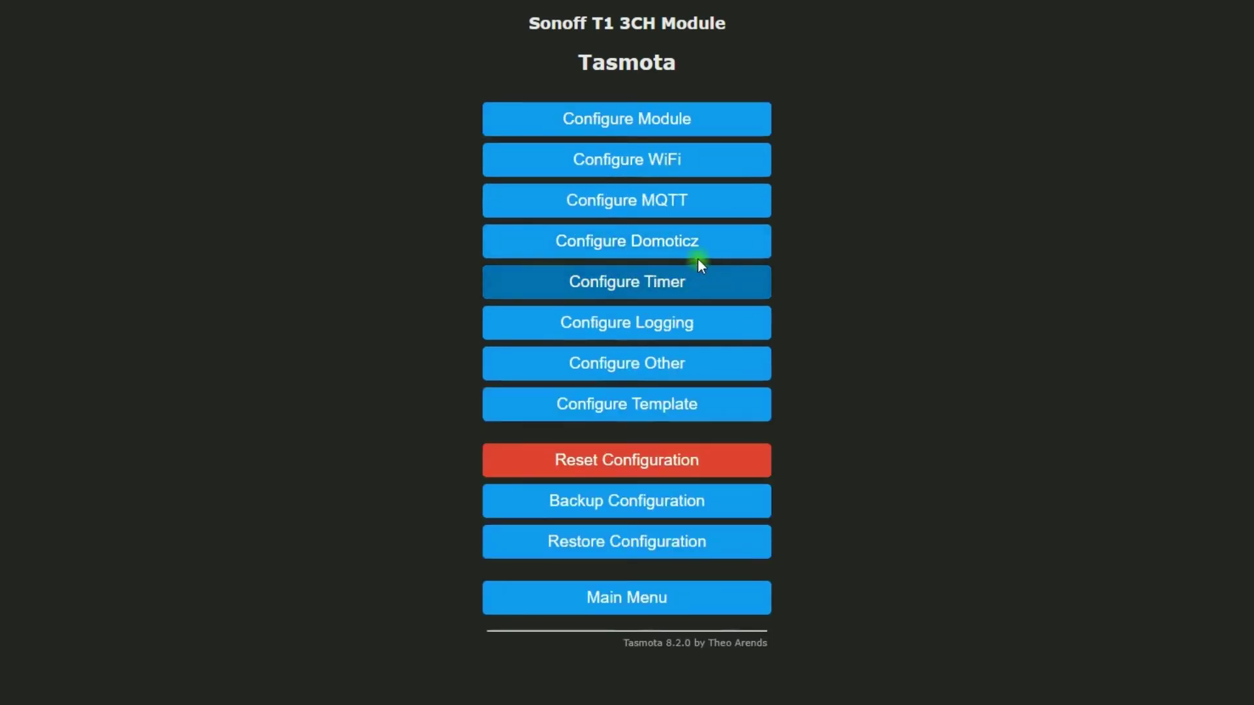
left_click(657, 211)
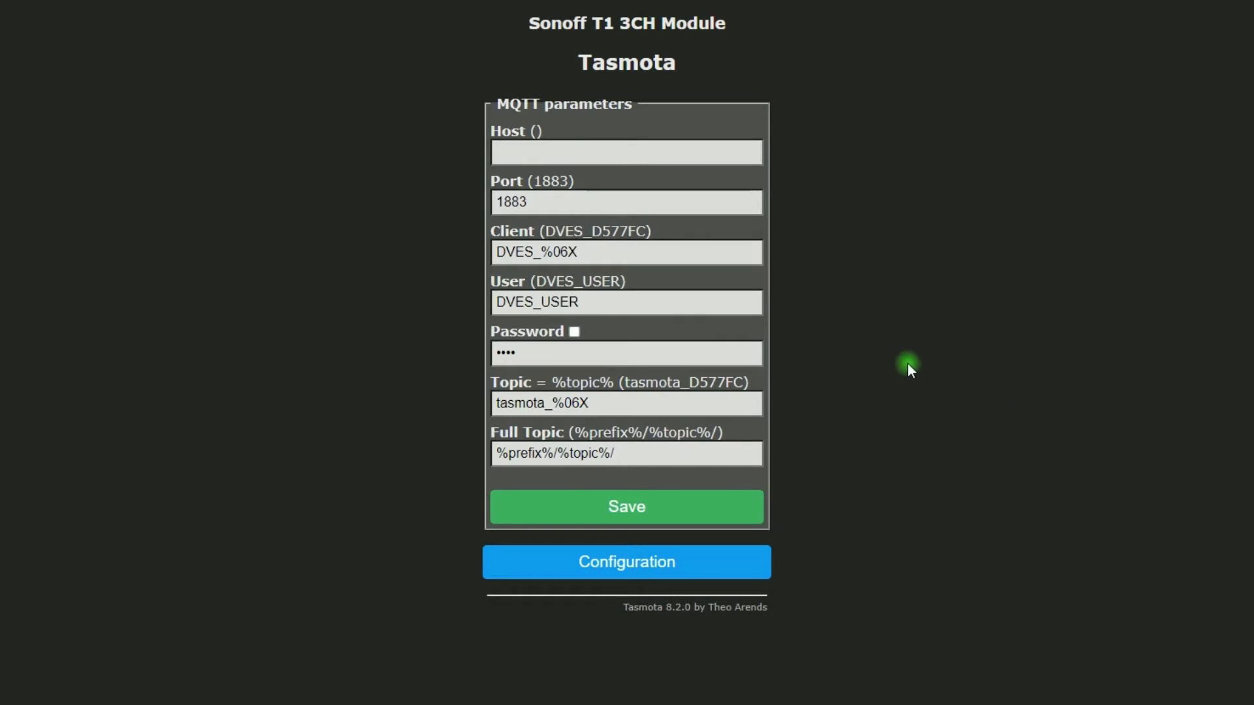
left_click(639, 160)
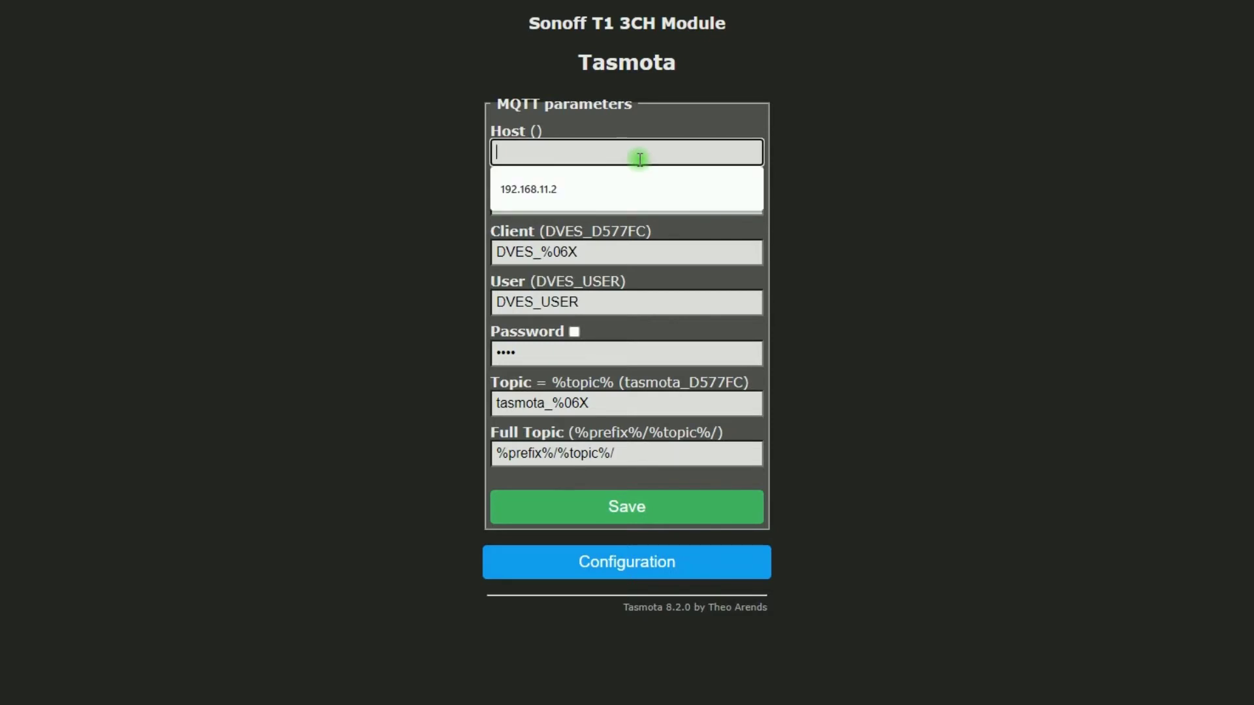
left_click(611, 196)
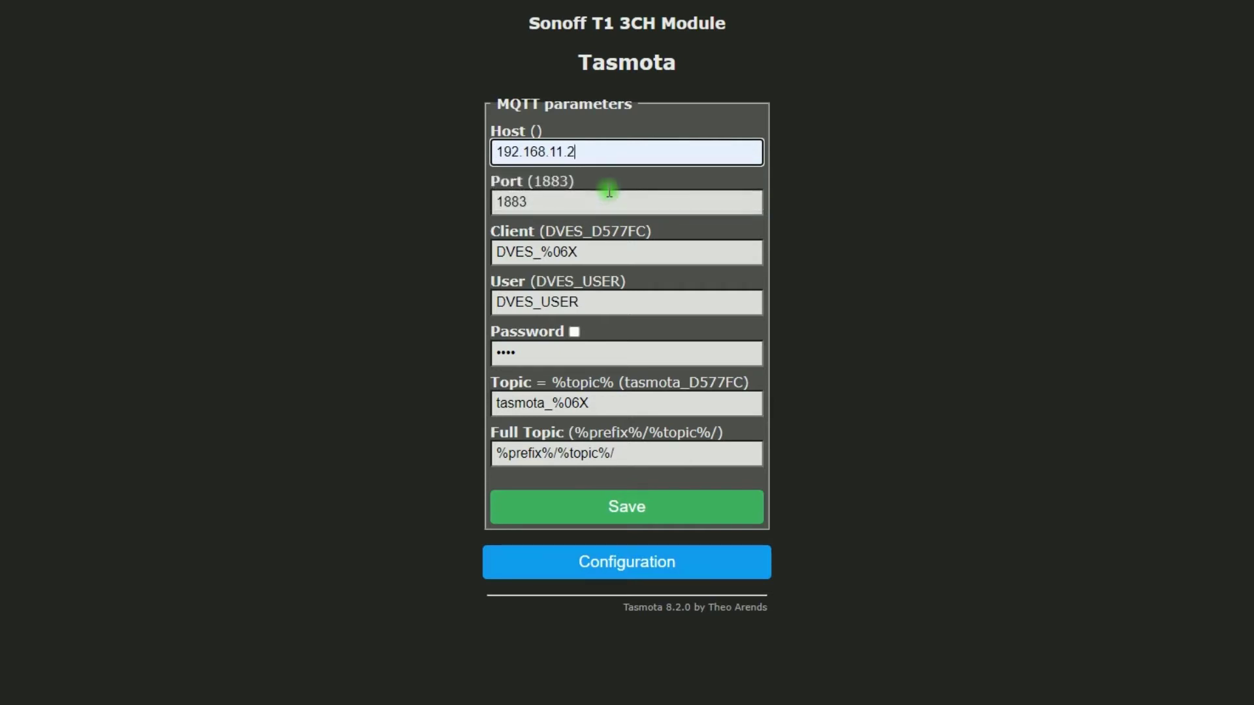
left_click(711, 208)
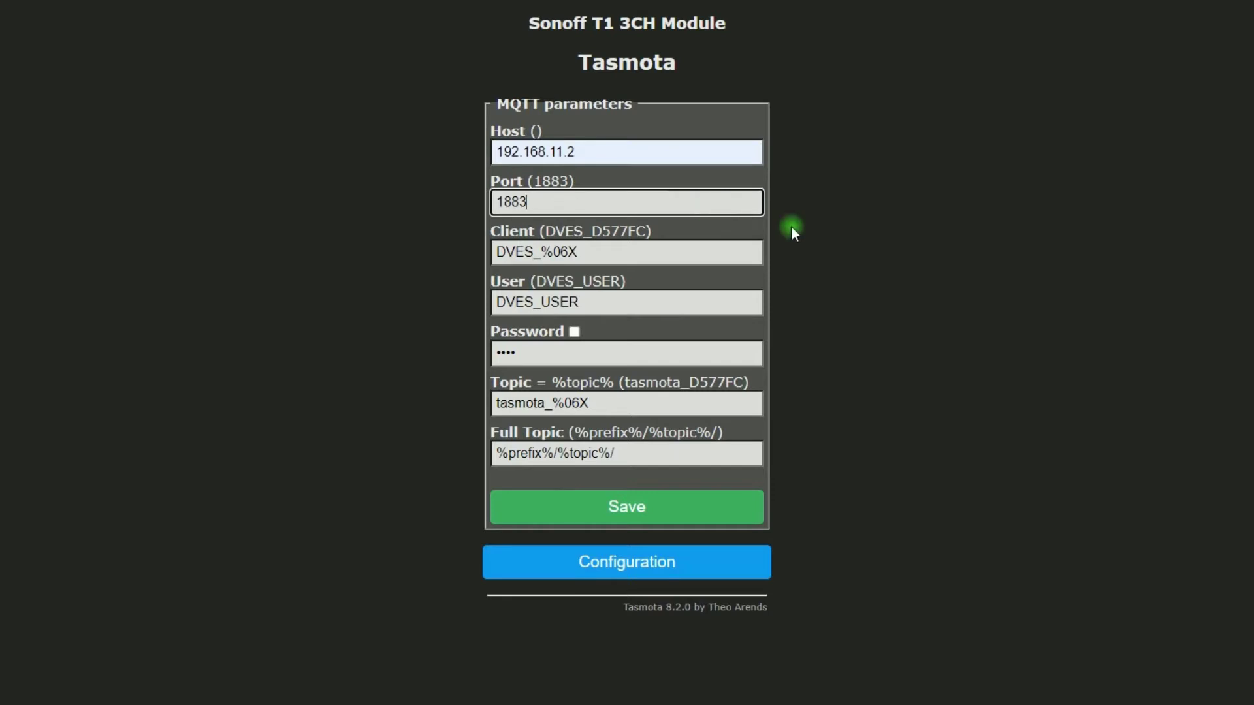
- Enter the broker's username and replace the password with the broker password
left_click(1190, 539)
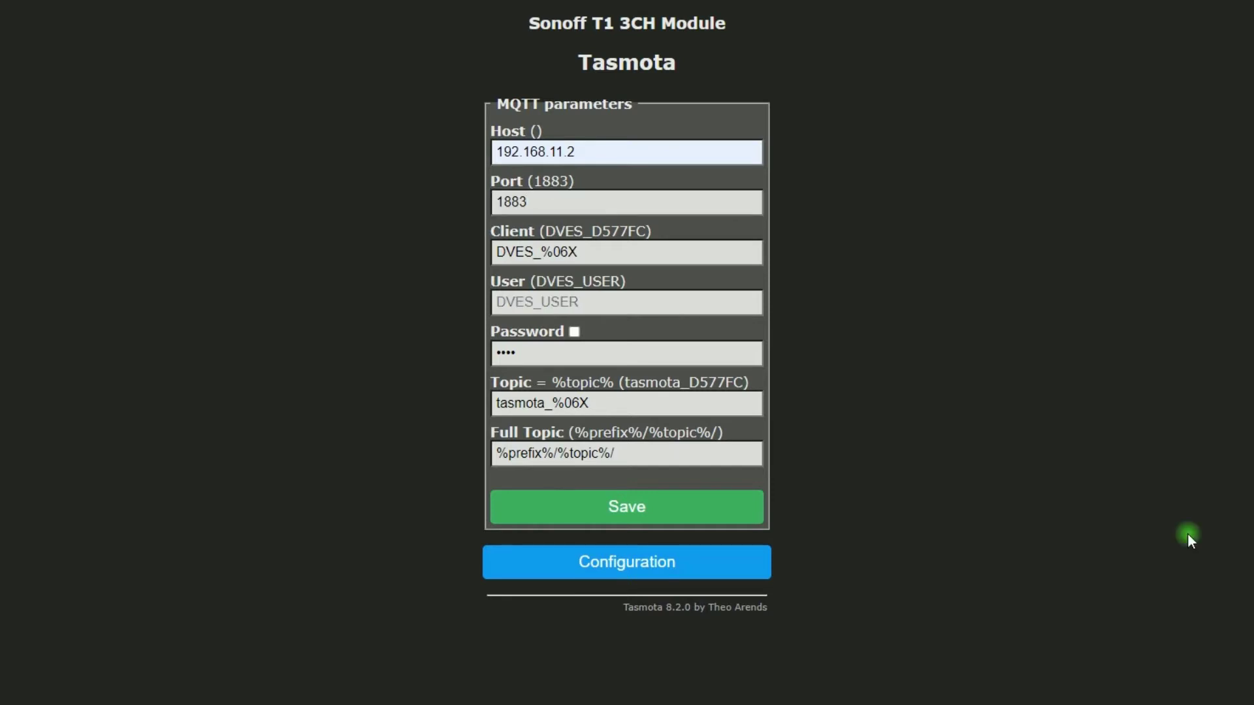
left_click(655, 302)
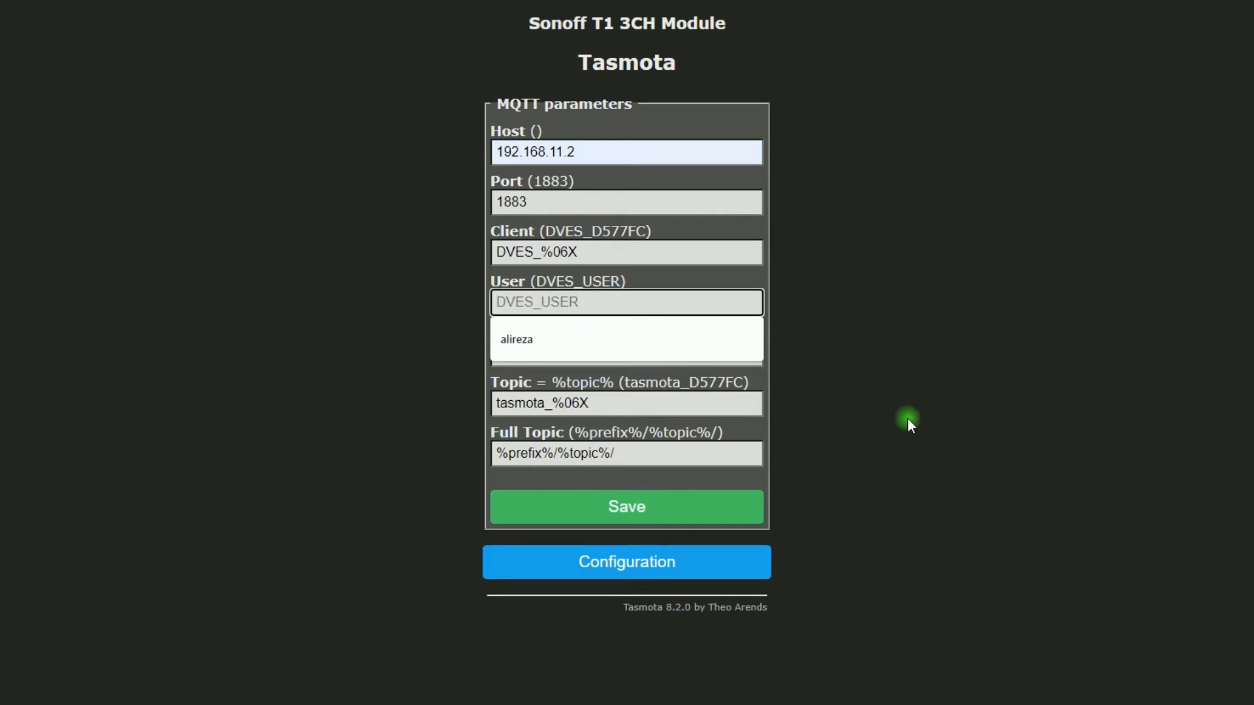
left_click(649, 353)
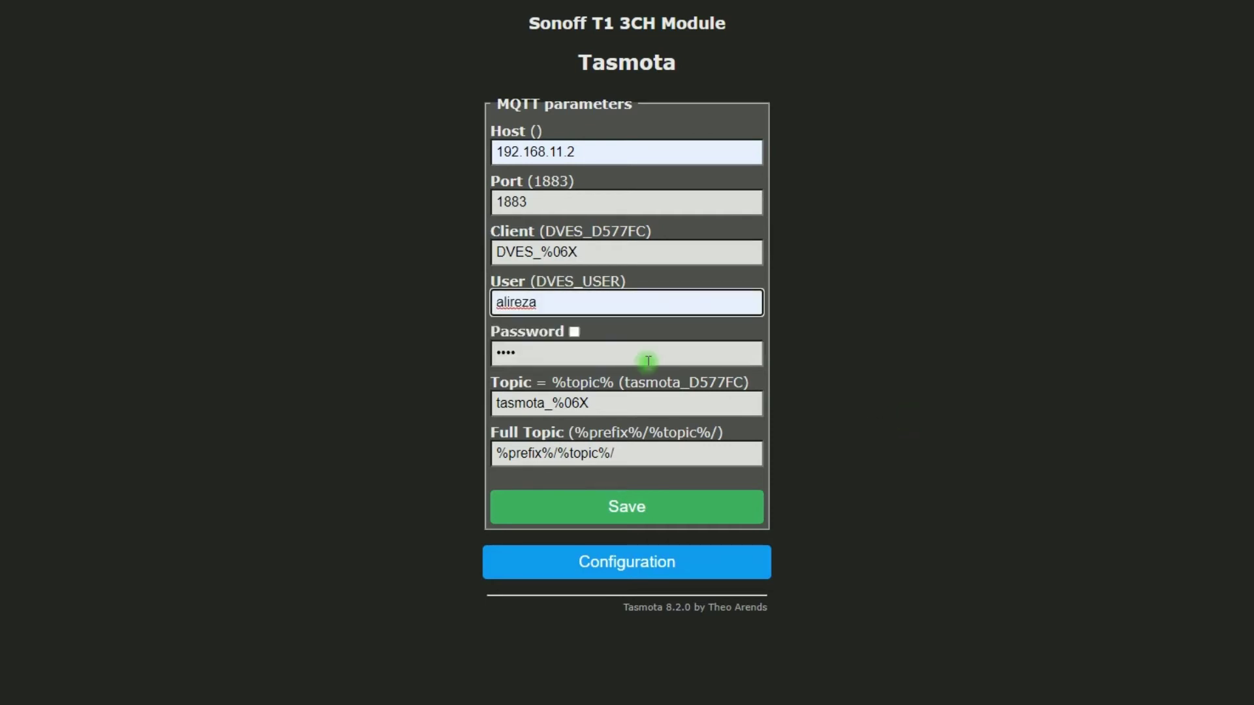
left_click(649, 357)
key("BackSpace")
key("BackSpace")
key("BackSpace")
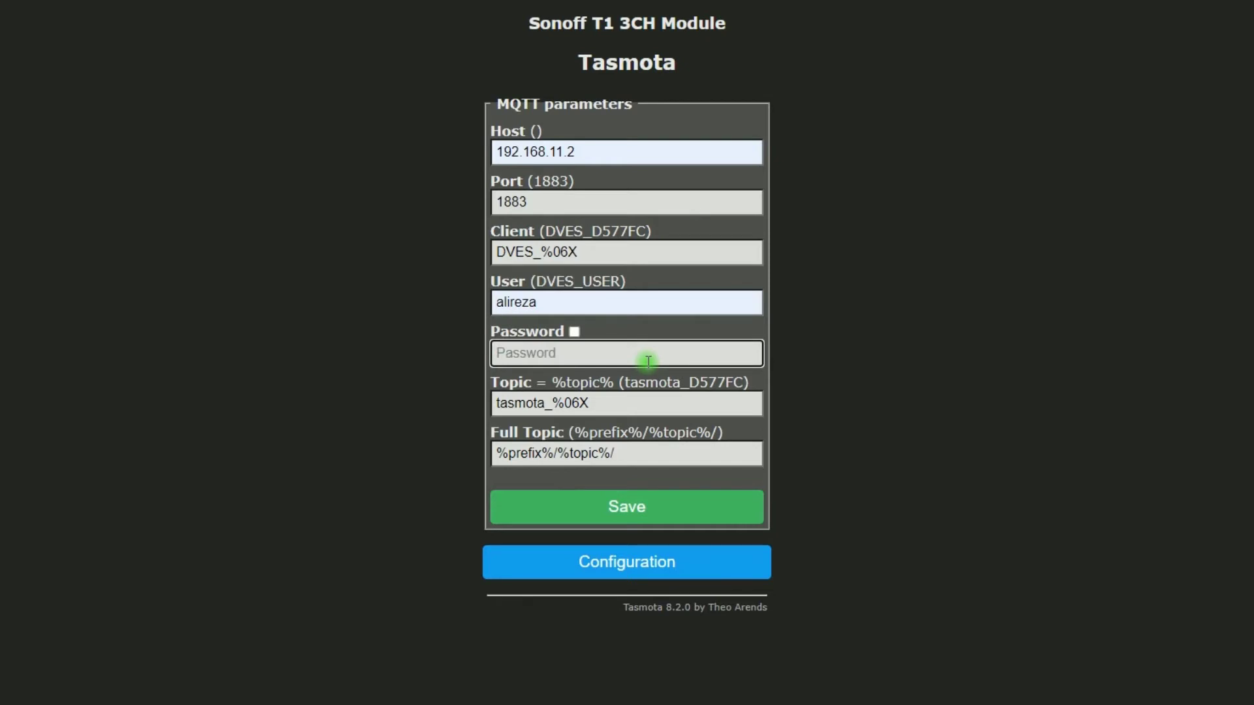
type("•••••••••")
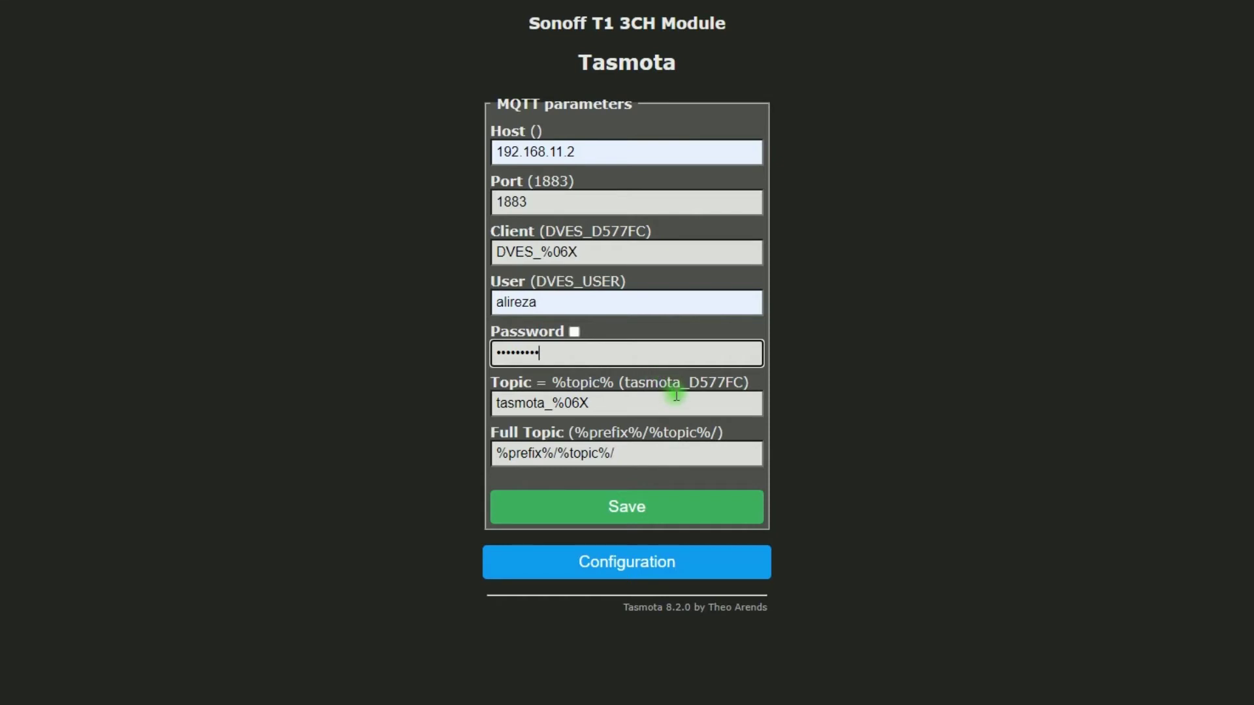
- Replace the default topic tasmota_%06X with 'Sonoff Switch'
left_click(657, 406)
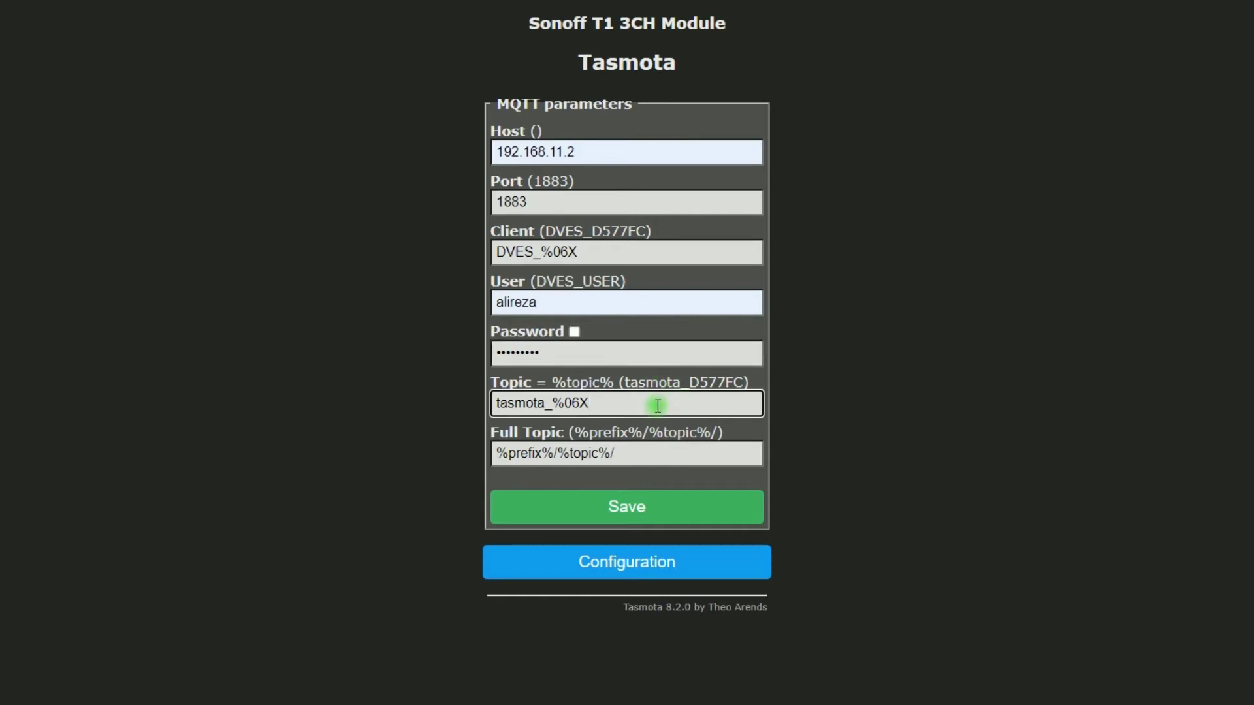
key("BackSpace")
key("BackSpace")
key("BackSpace")
key("BackSpace")
key("BackSpace")
key("BackSpace")
key("BackSpace")
key("BackSpace")
key("BackSpace")
key("BackSpace")
key("BackSpace")
key("BackSpace")
type("Sonoff Swi")
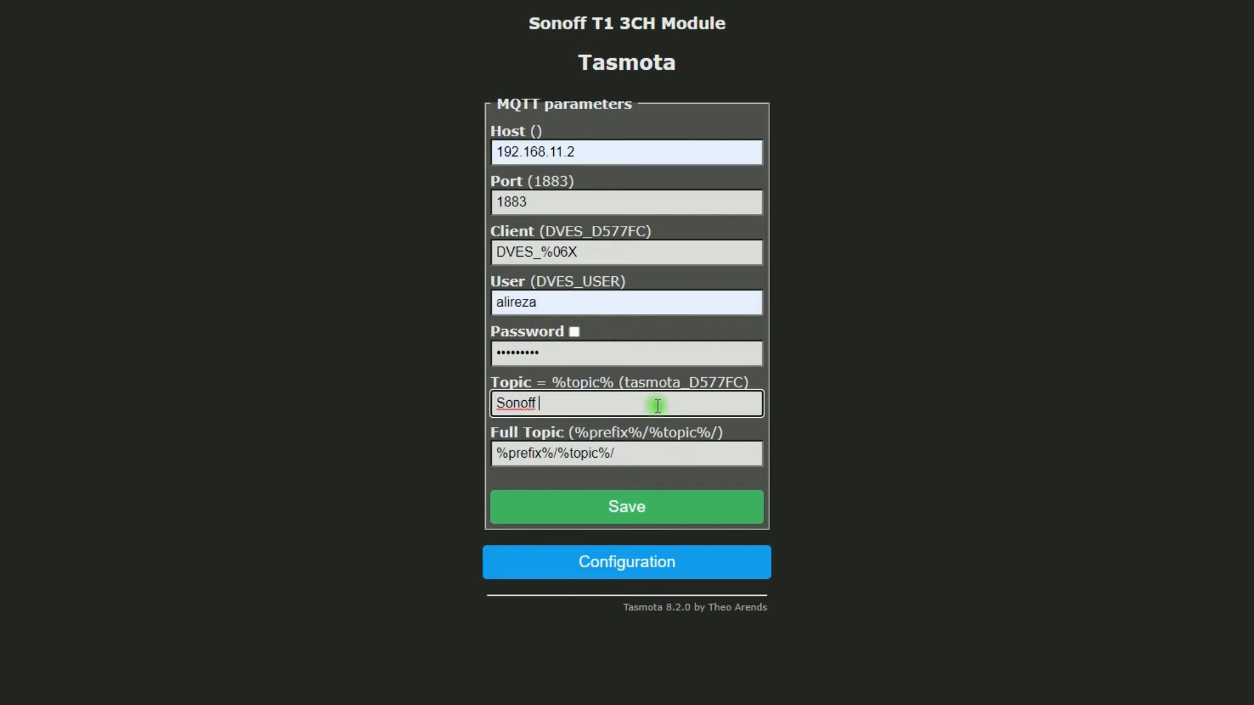
type("tch")
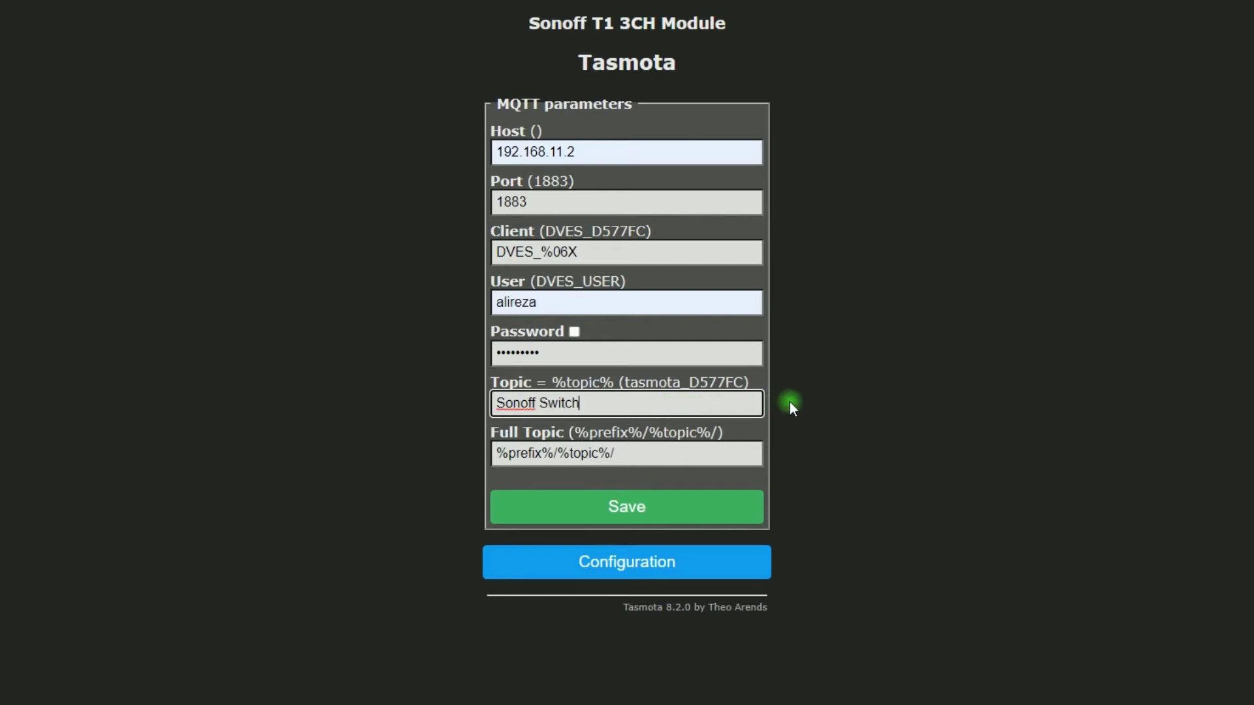
- Save the Tasmota MQTT parameters and return to the main menu after the restart
left_click(607, 508)
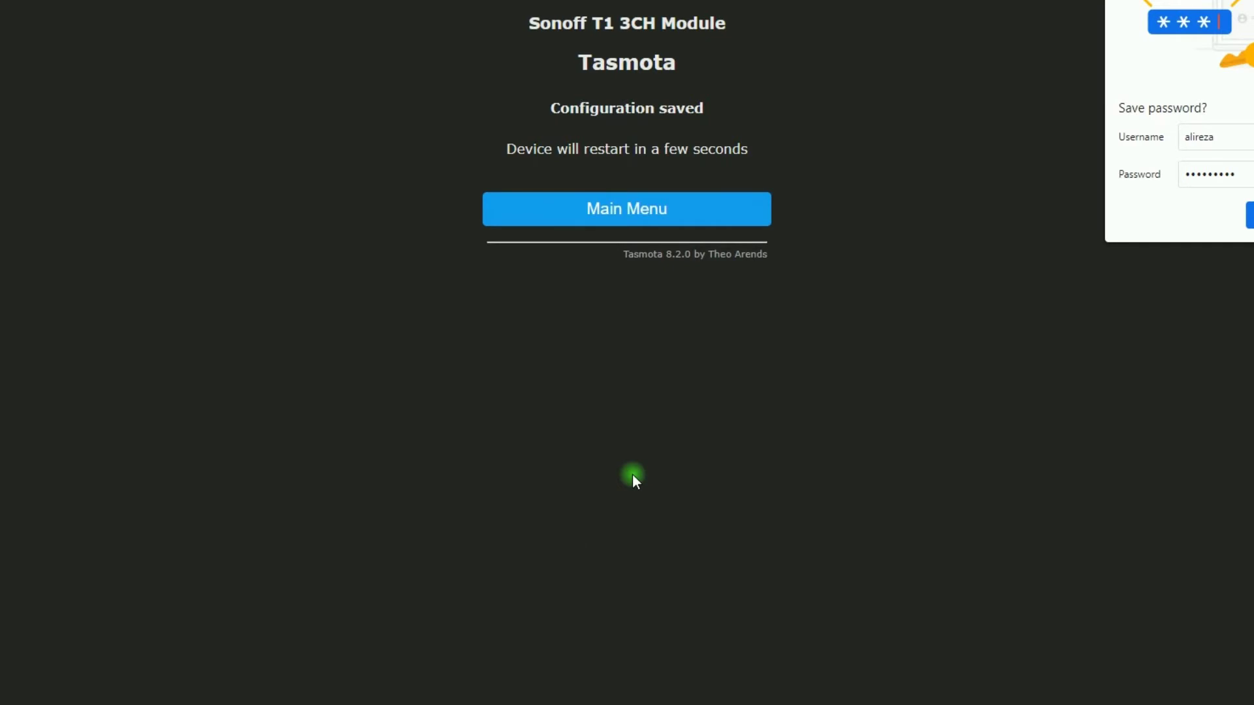
left_click(637, 206)
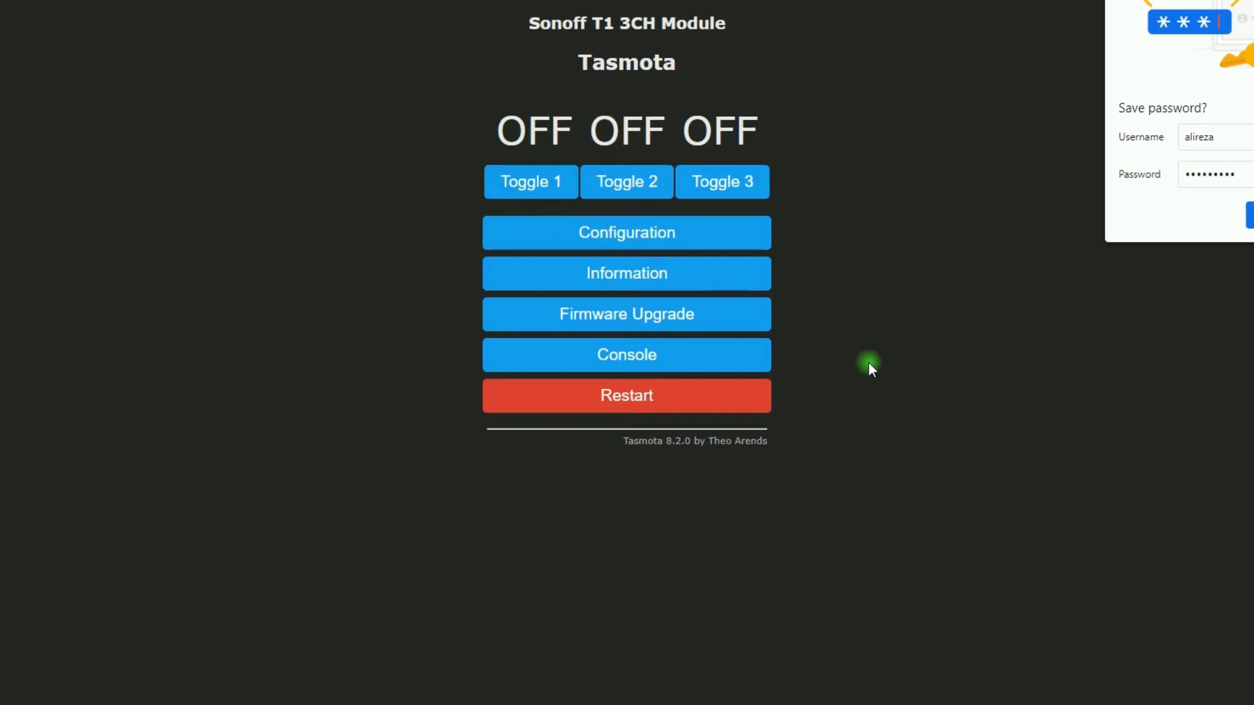
- Run 'SetOption19 on' in the Tasmota console to enable Home Assistant discovery
left_click(631, 359)
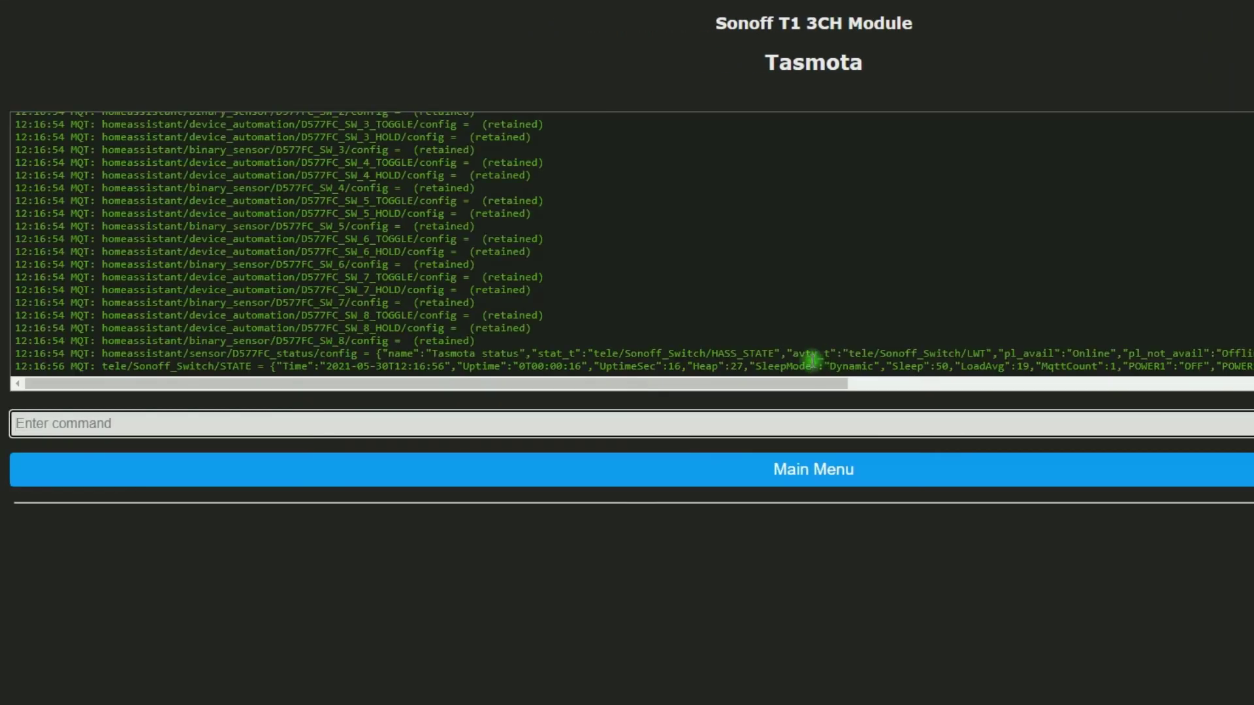
left_click(214, 426)
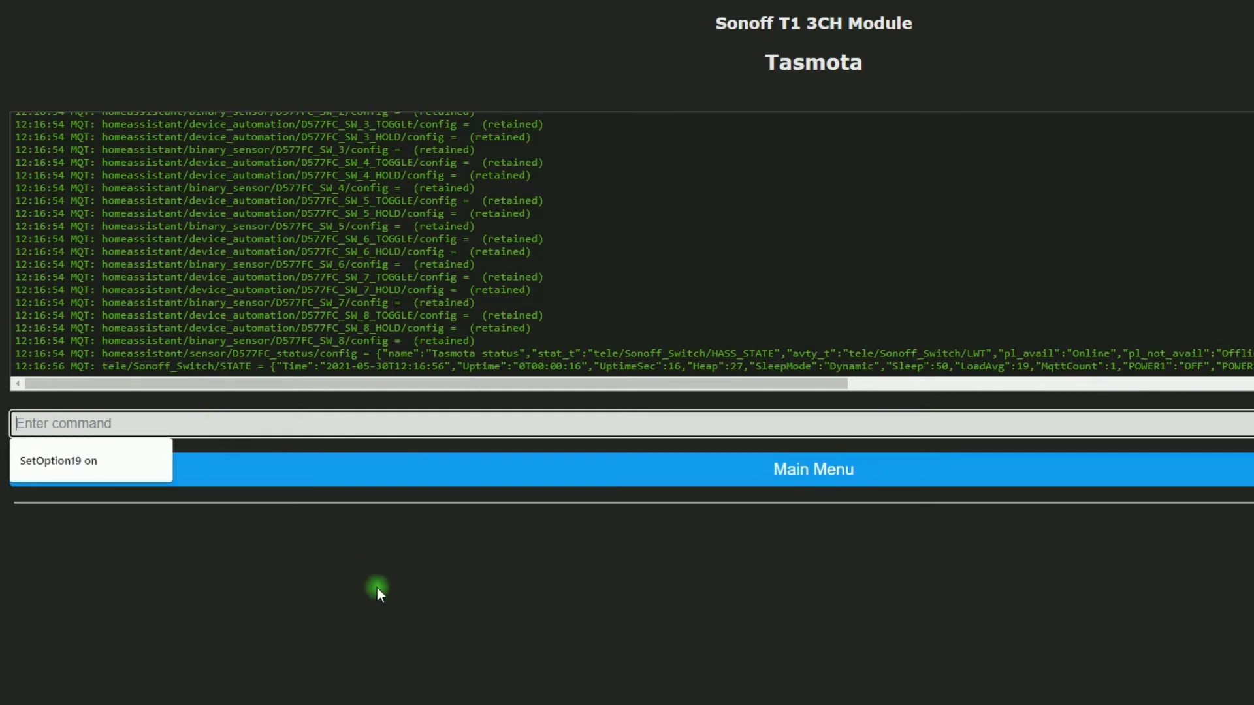
type("SetOption19")
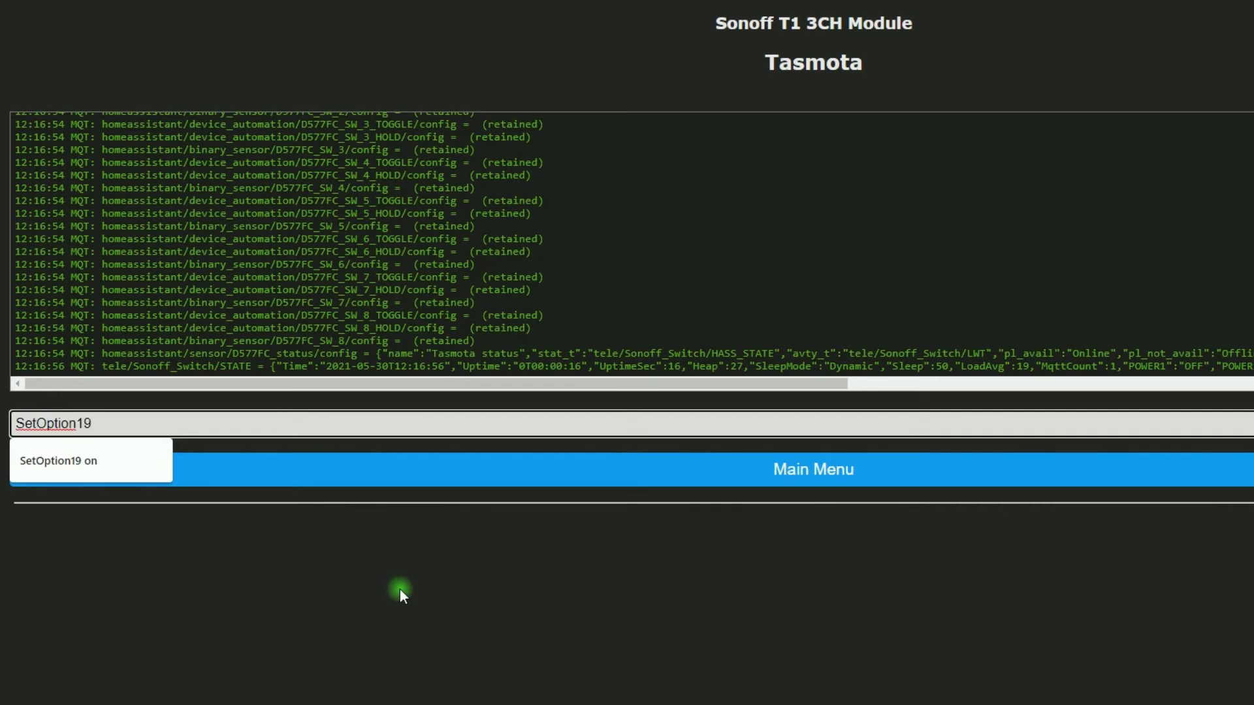
type(" on")
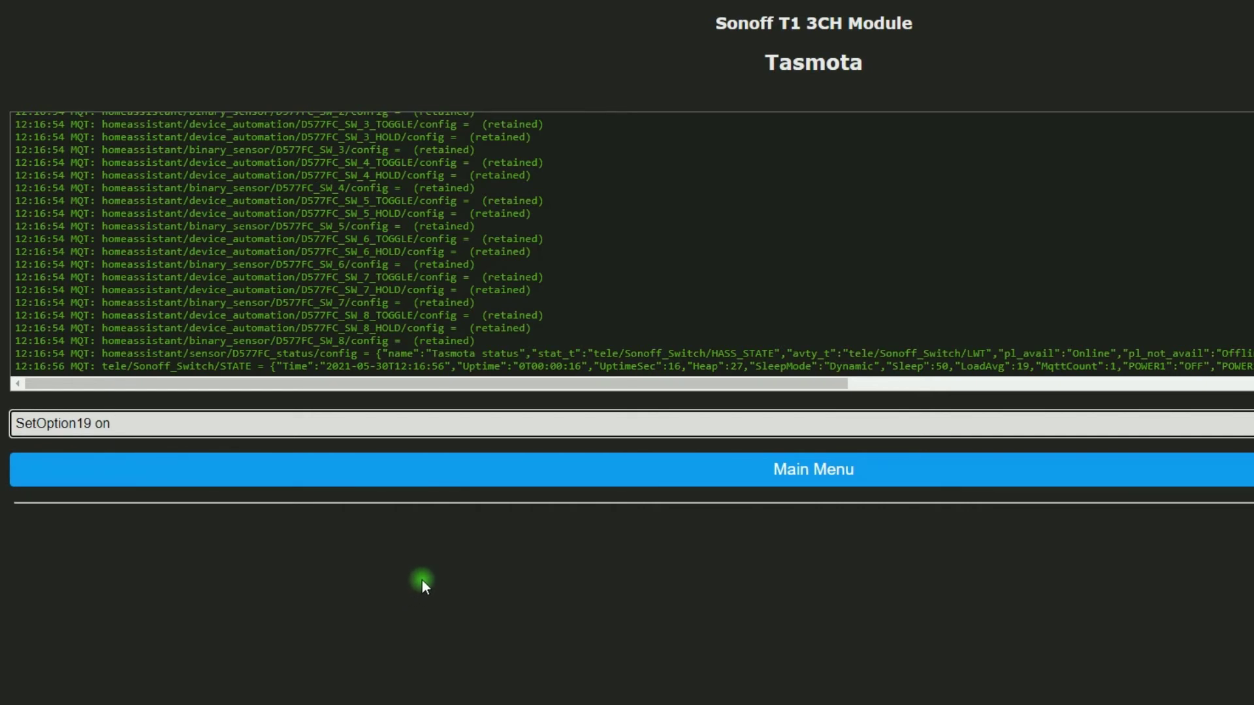
key("Return")
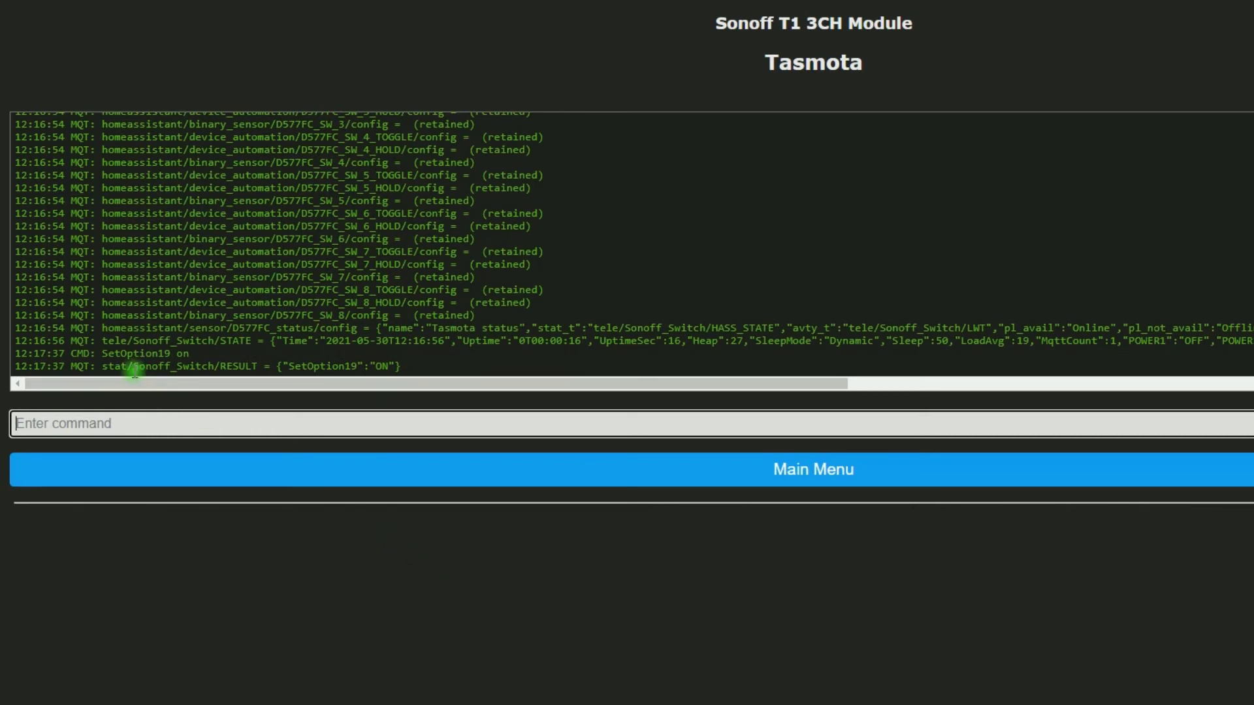
left_click(403, 414)
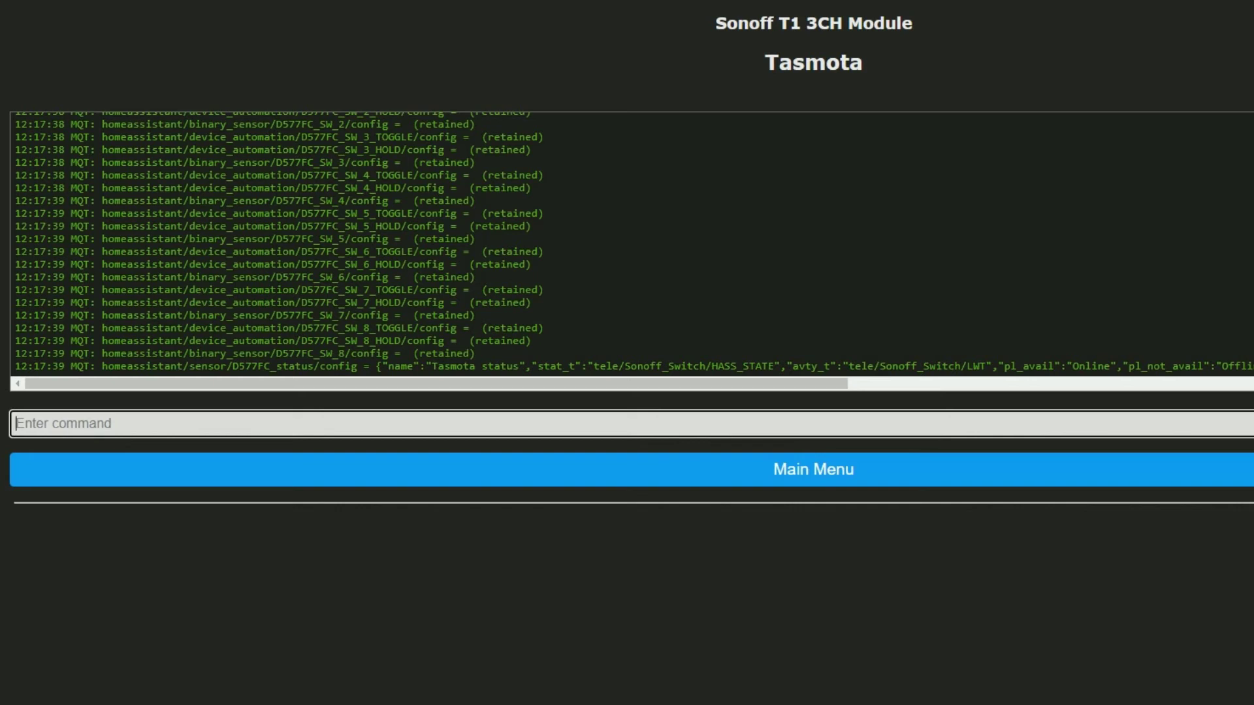
- Go to the Integrations page in Home Assistant's Configuration
left_click(65, 213)
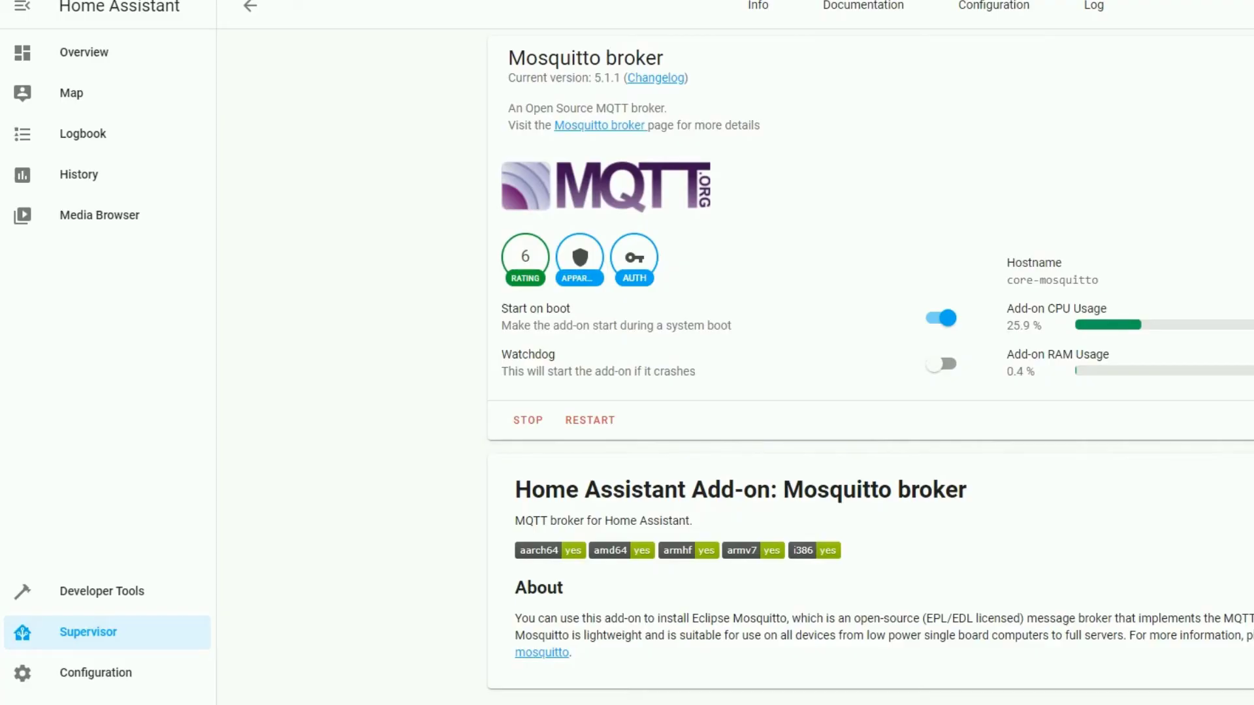
left_click(141, 194)
left_click(111, 673)
left_click(111, 674)
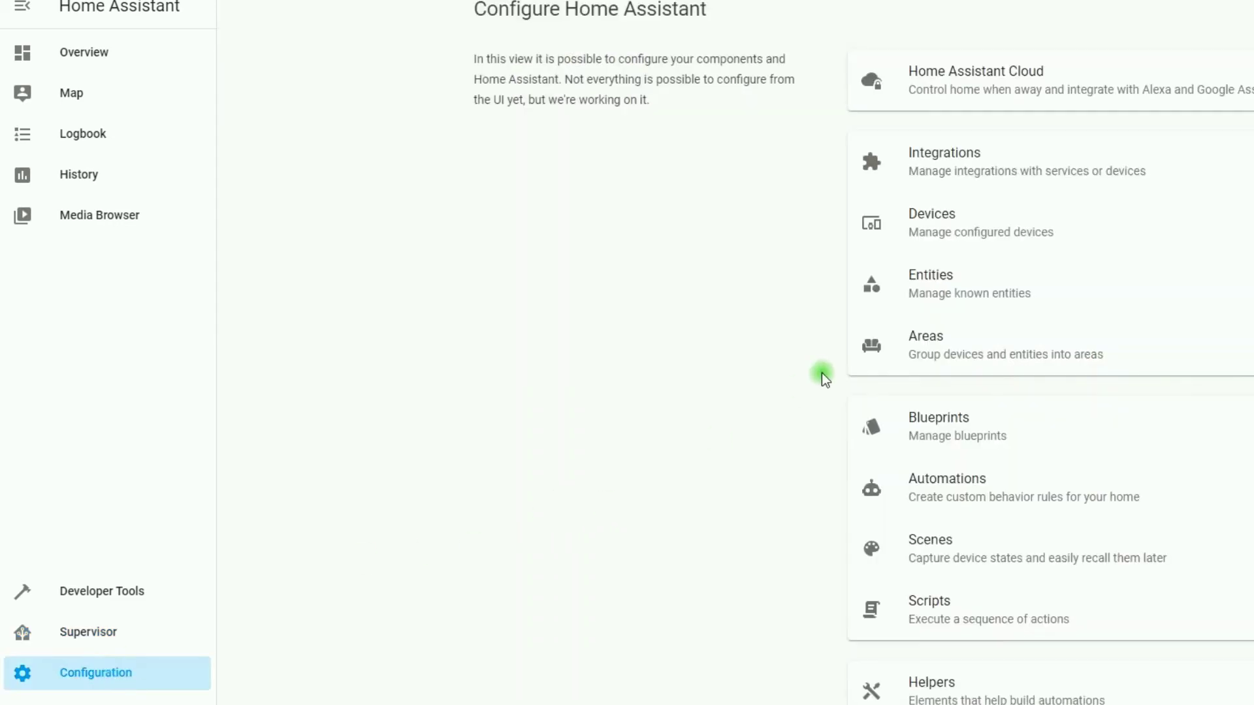
left_click(951, 166)
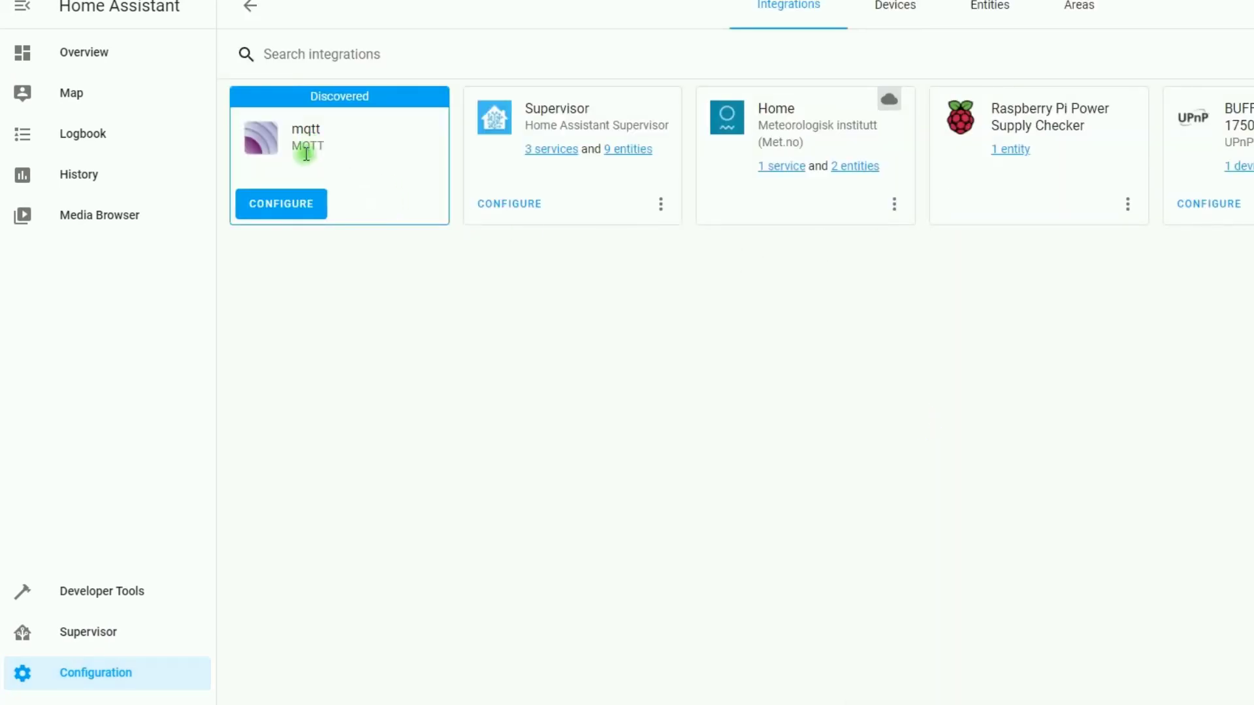
- Add the discovered MQTT integration for the Mosquitto broker and list its 4 Tasmota entities
left_click(303, 207)
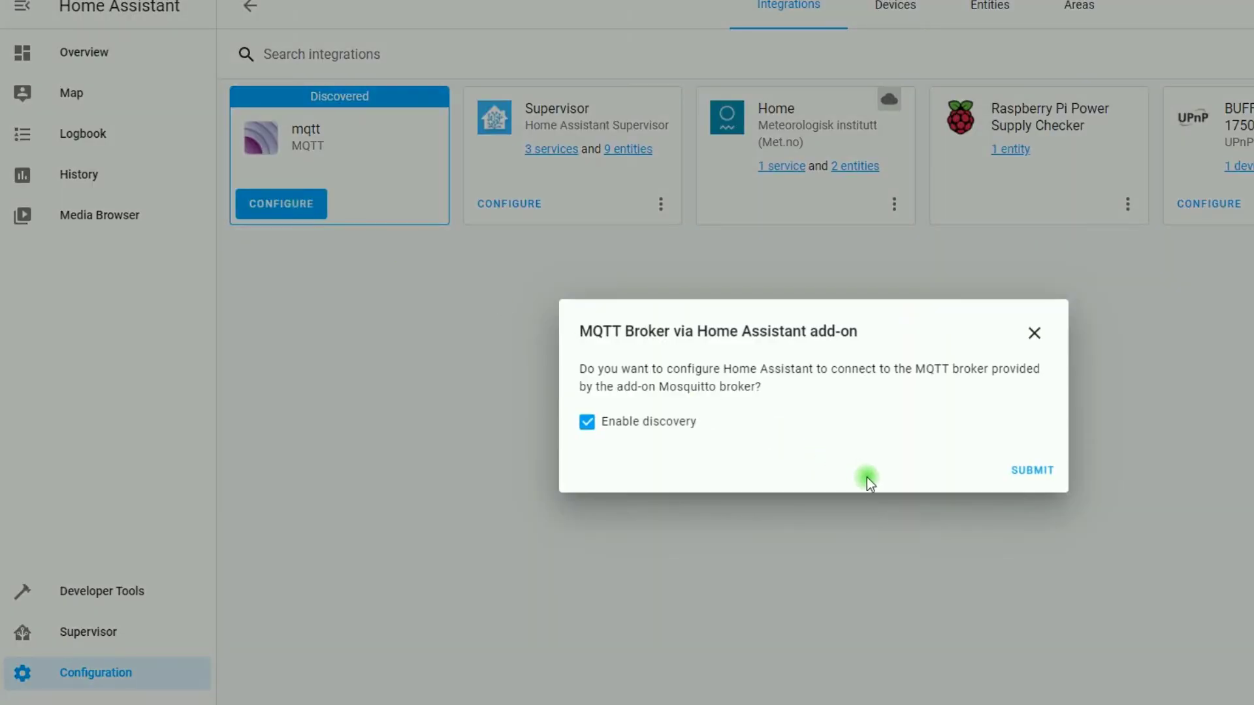
left_click(1039, 474)
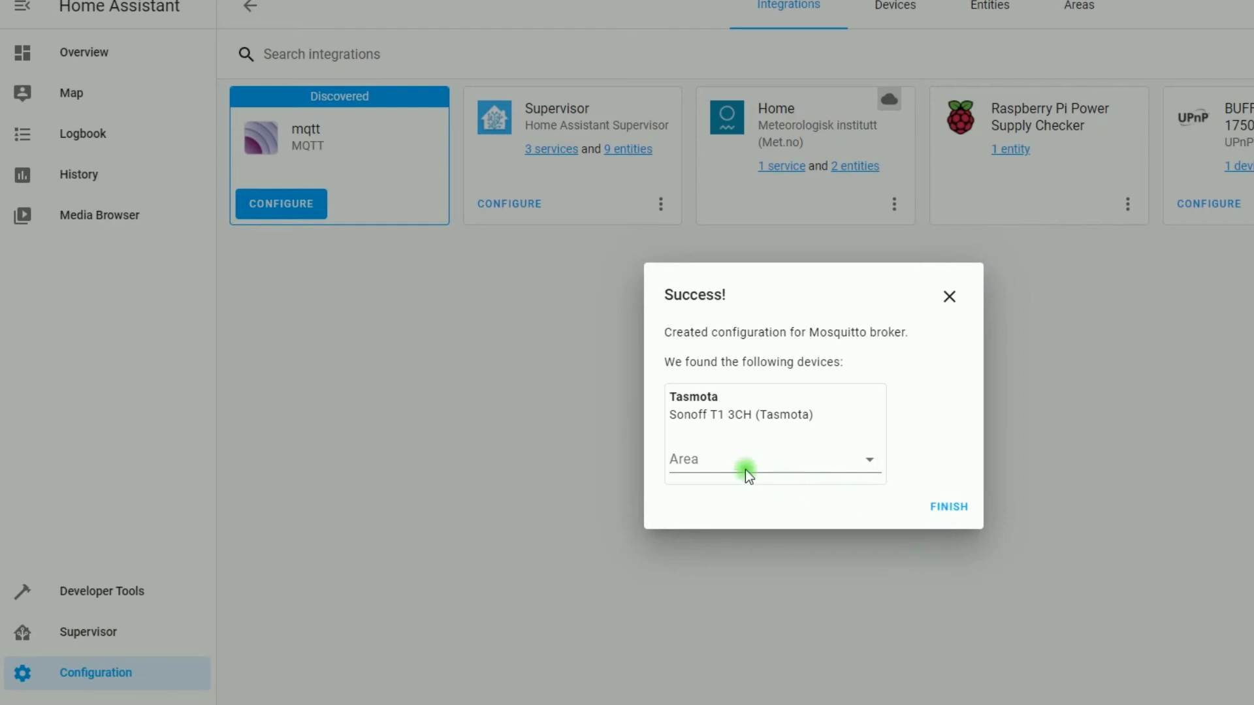
left_click(949, 508)
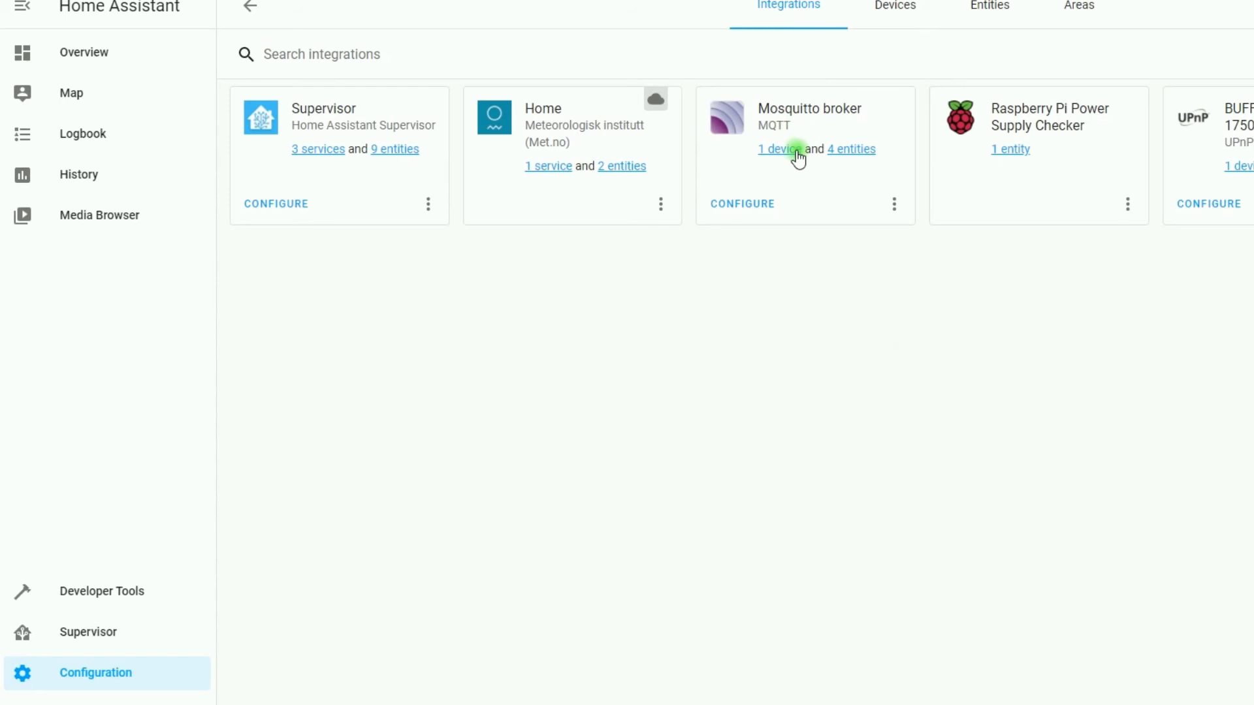
left_click(852, 157)
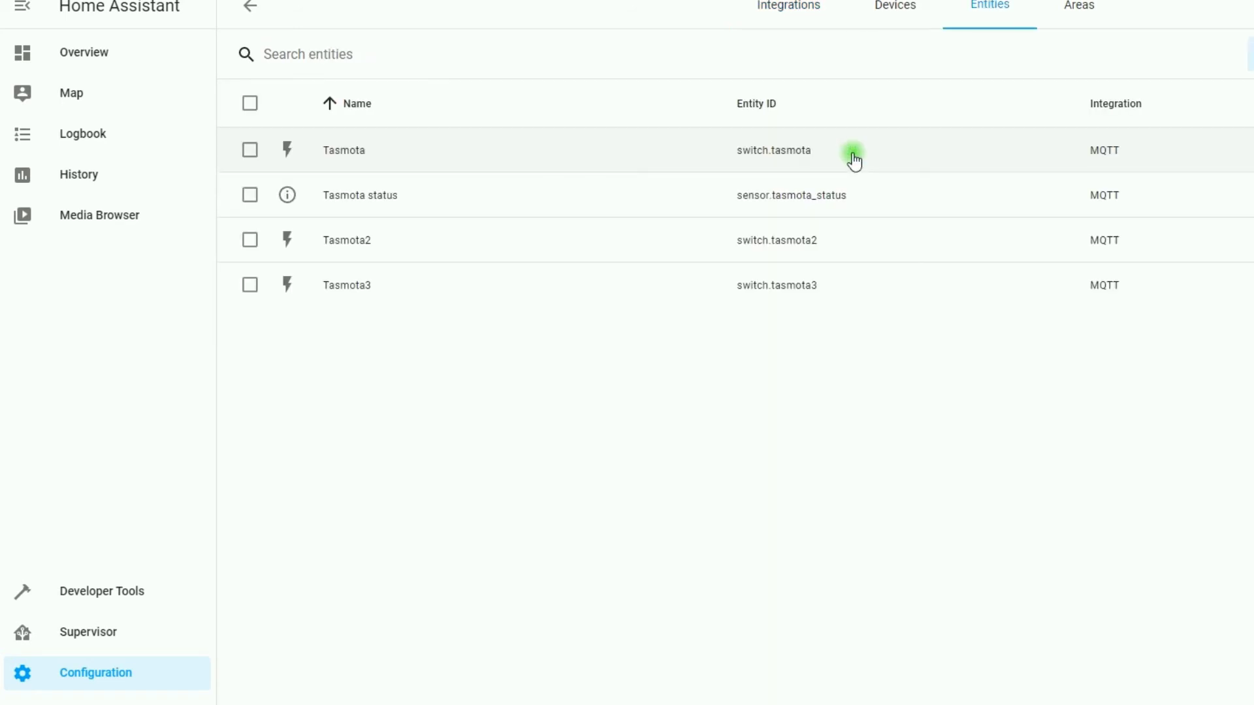
- Put the Overview dashboard into edit mode and open the card picker for the Home view
left_click(84, 55)
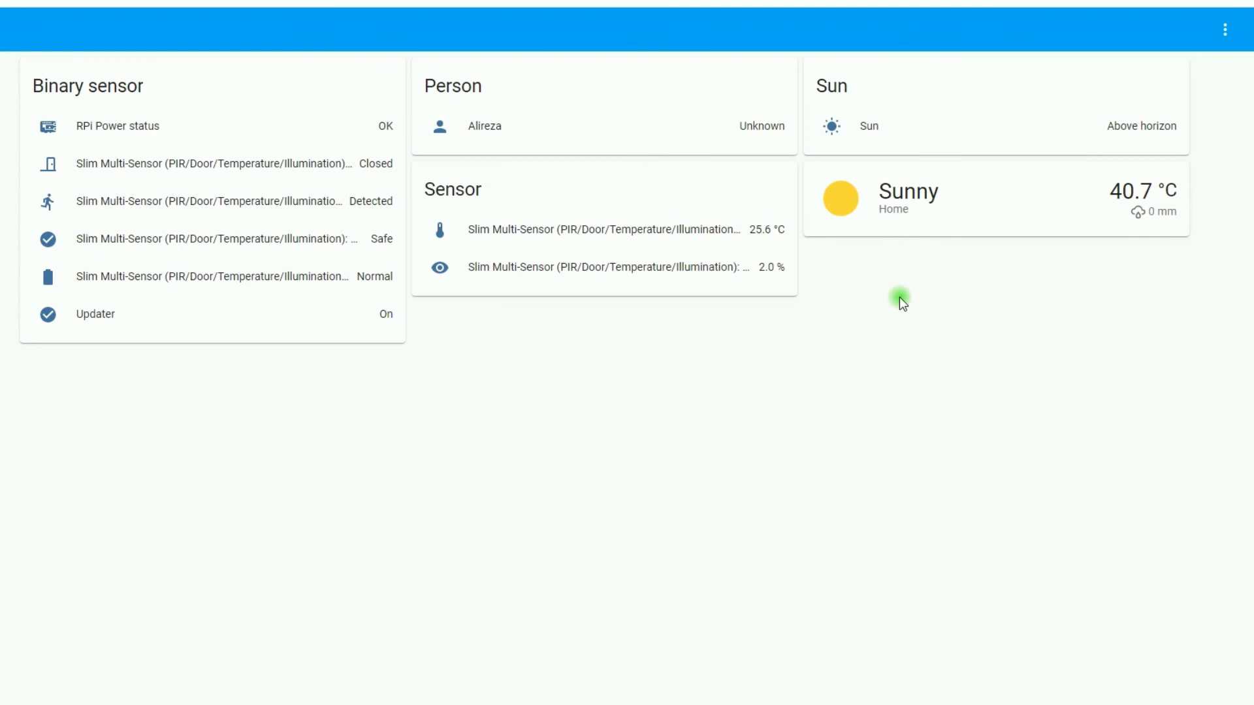
left_click(1226, 34)
left_click(1186, 84)
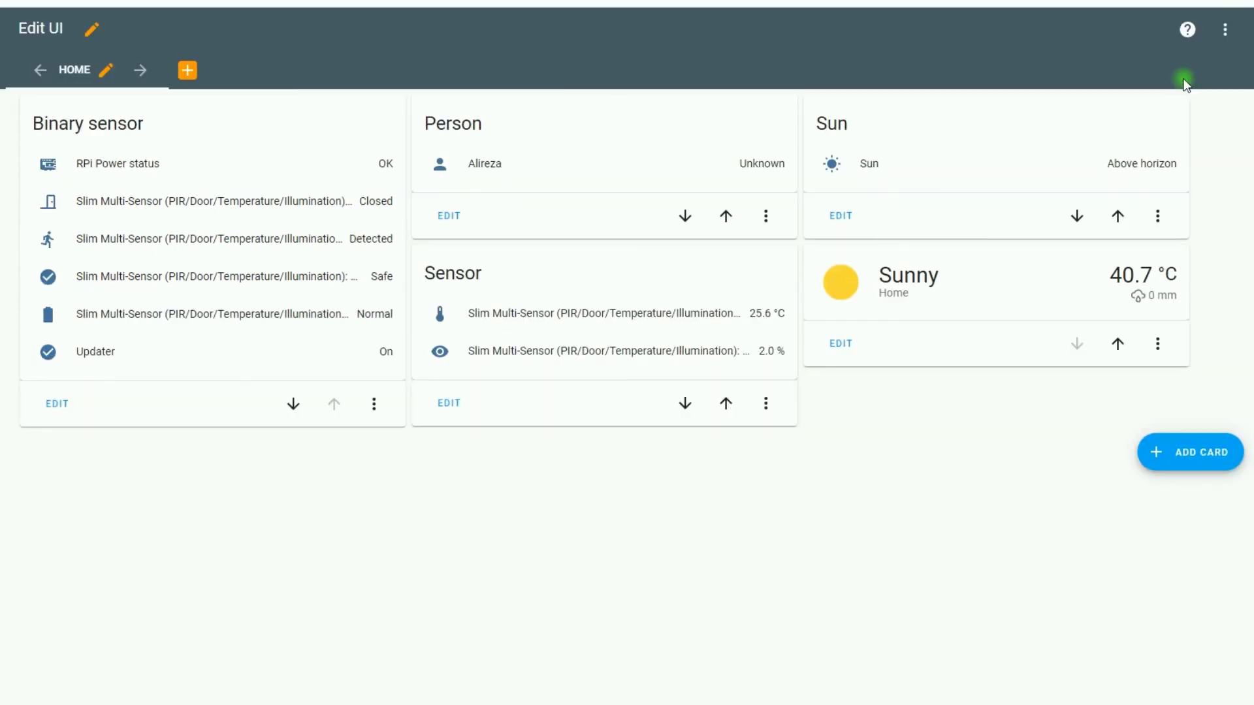
left_click(1221, 452)
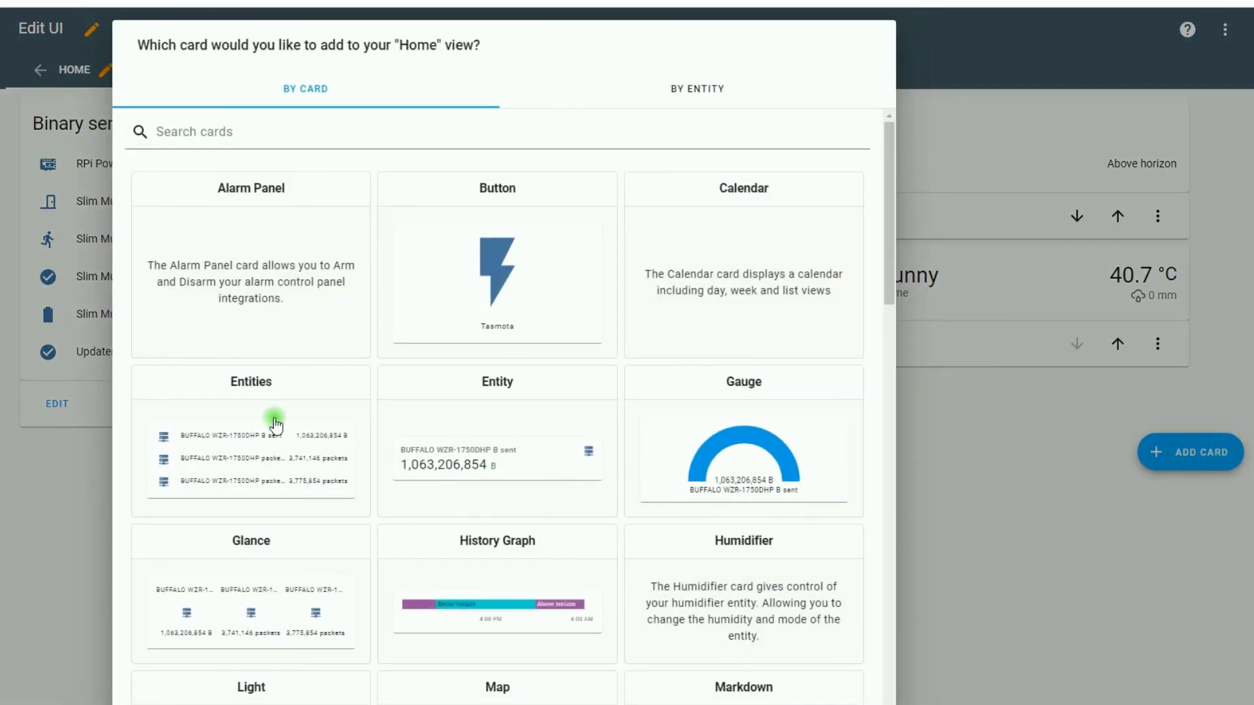
- Choose the Entities card and remove its three sample router entities
left_click(273, 410)
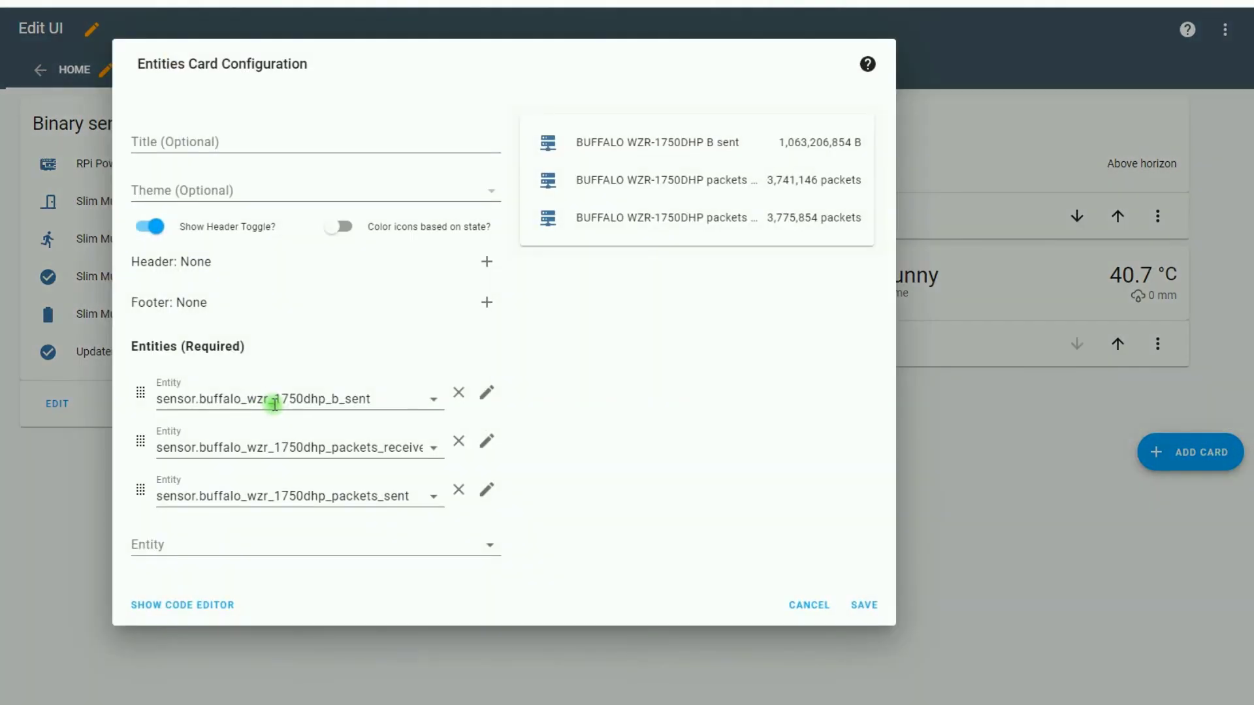
left_click(461, 400)
left_click(461, 400)
left_click(461, 399)
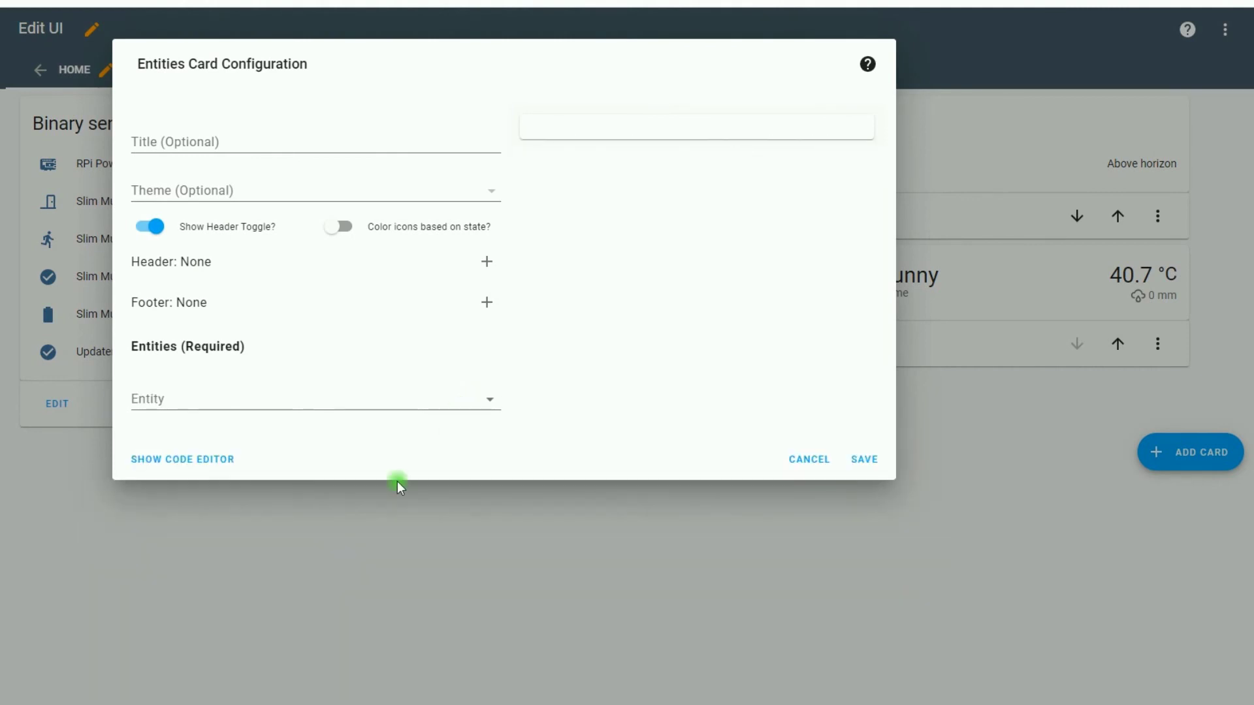
- Add switch.tasmota and switch.tasmota2 to the card
left_click(209, 403)
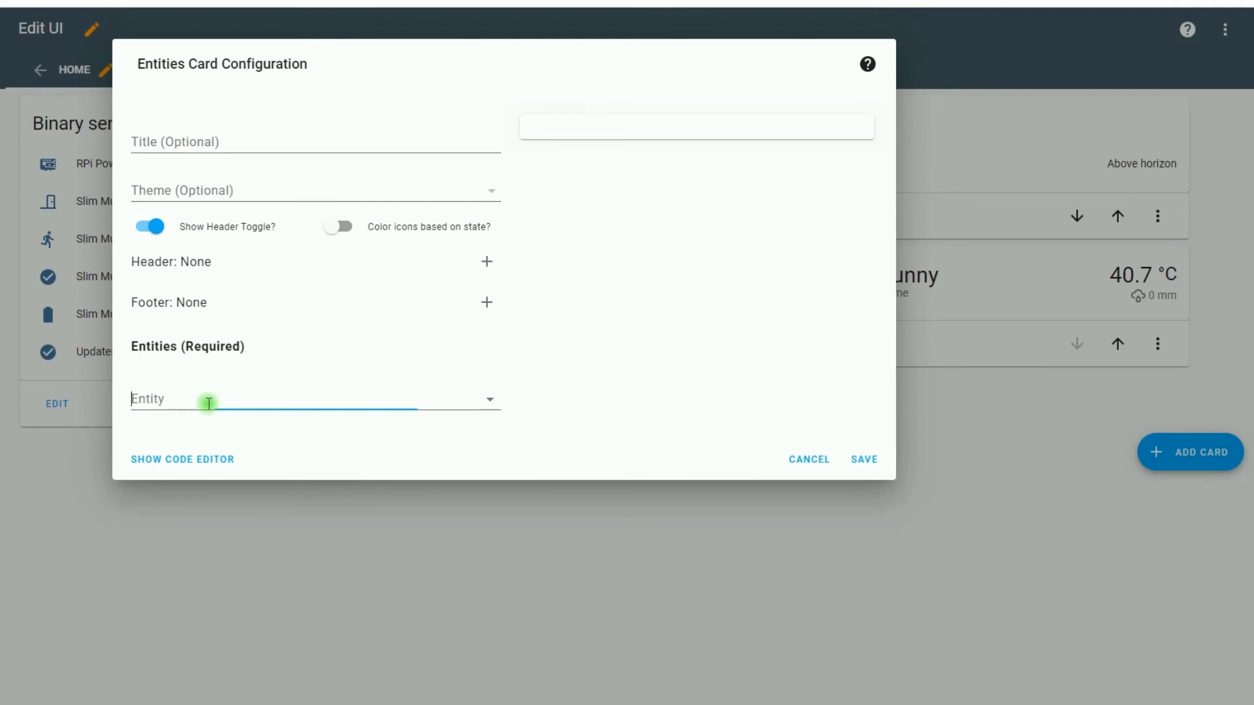
scroll(288, 518, "down", 8)
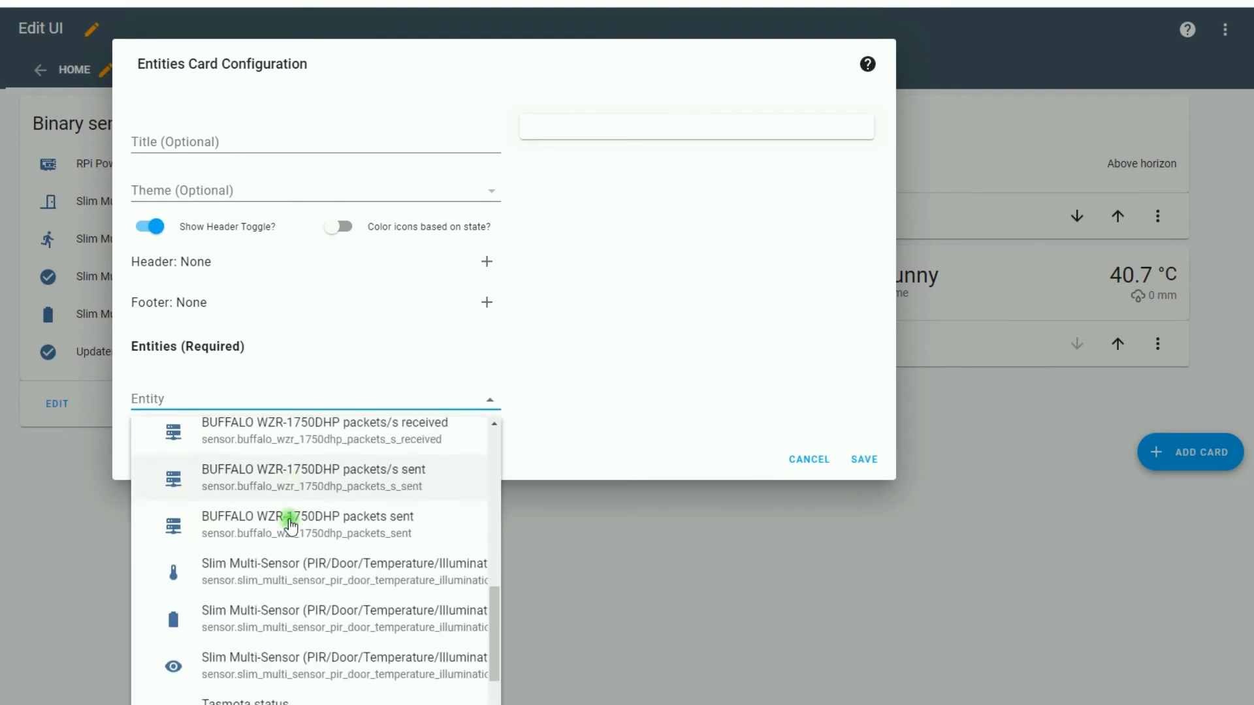
scroll(289, 523, "down", 4)
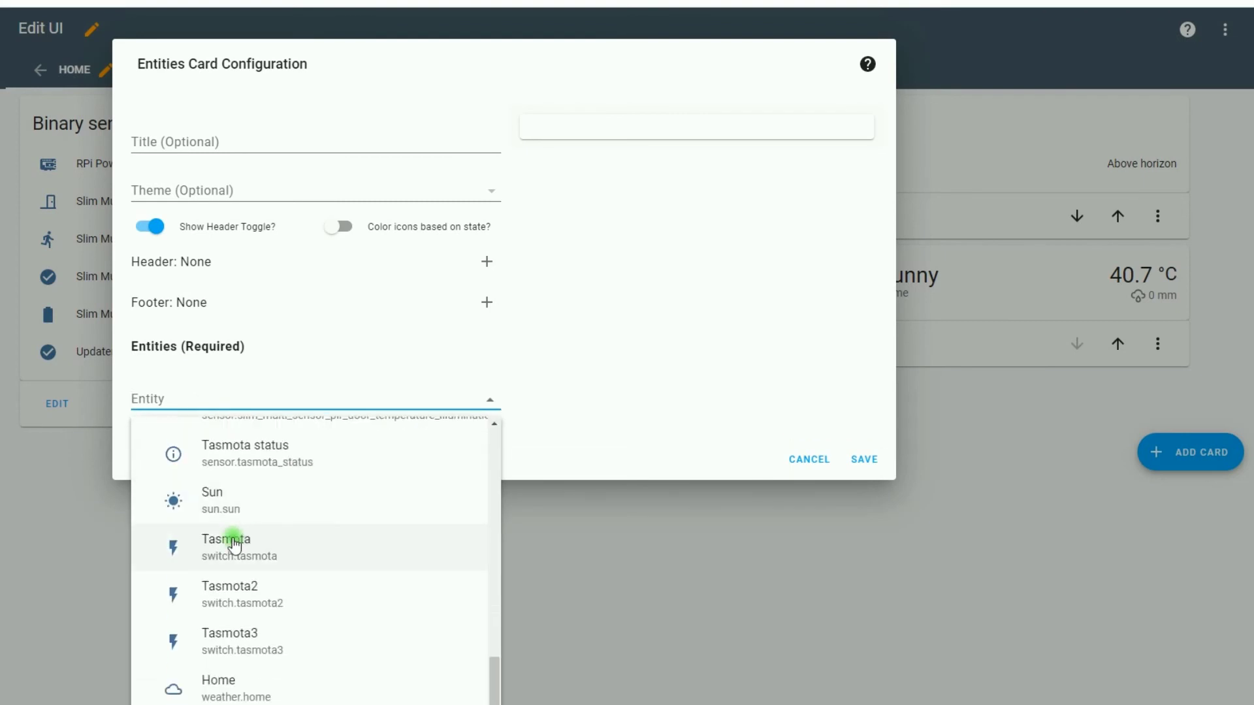
left_click(234, 545)
left_click(232, 448)
scroll(258, 628, "down", 5)
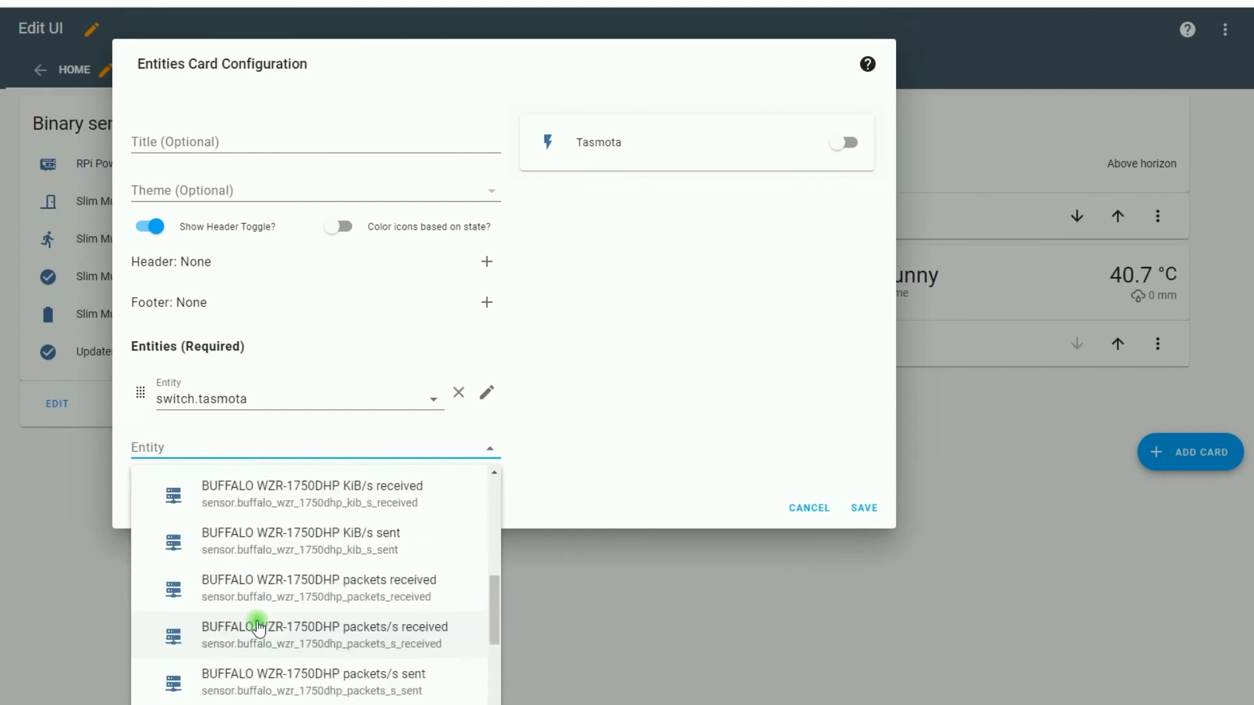
scroll(260, 627, "down", 5)
left_click(243, 599)
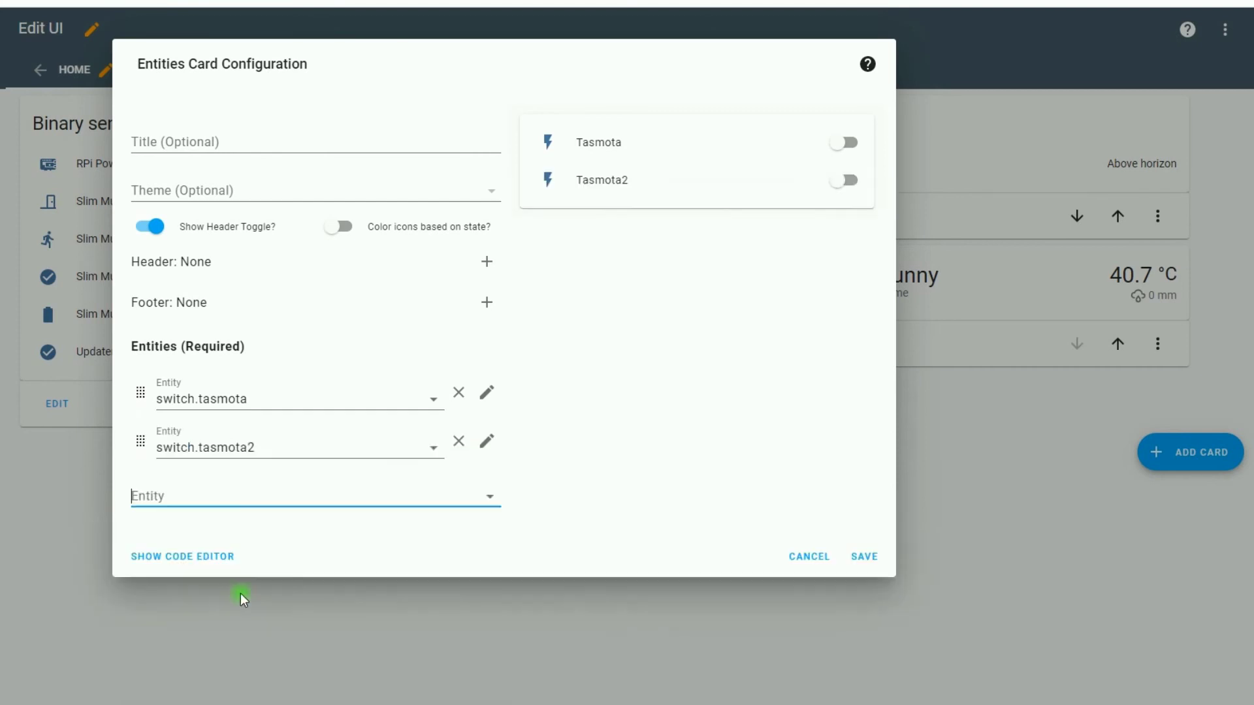
- Add switch.tasmota3 and sensor.tasmota_status to the card
left_click(225, 501)
scroll(243, 555, "down", 10)
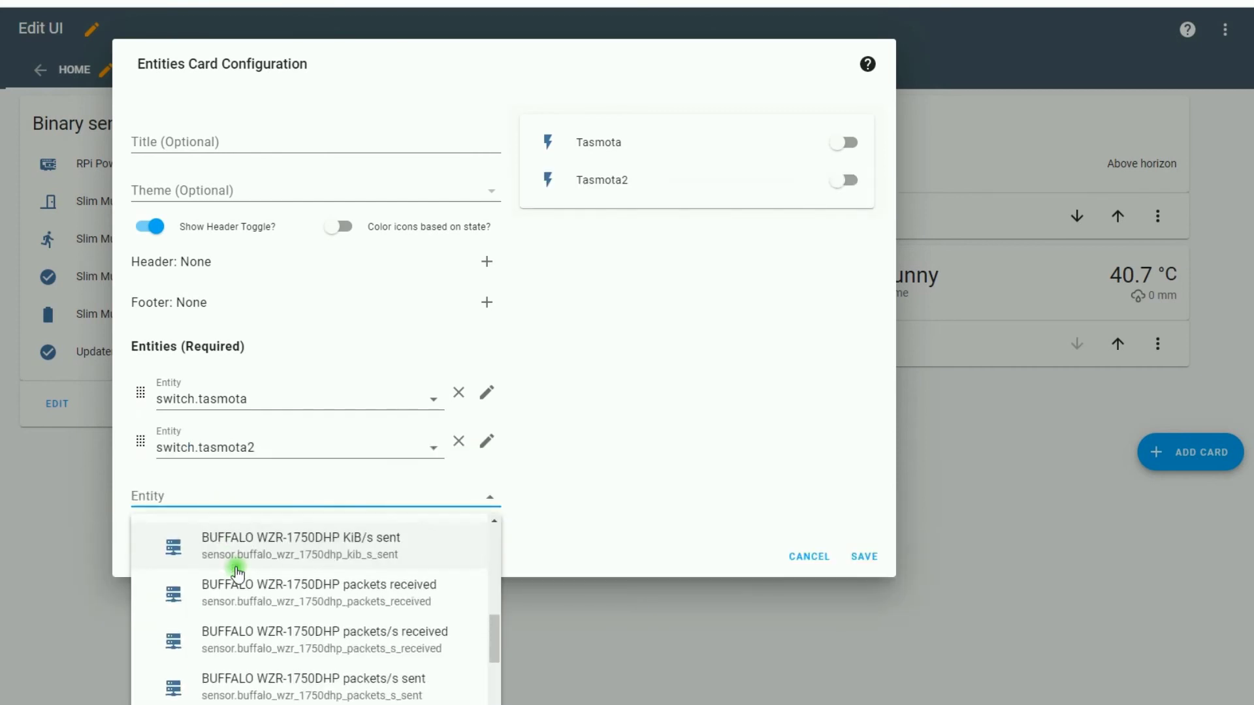
scroll(239, 573, "down", 3)
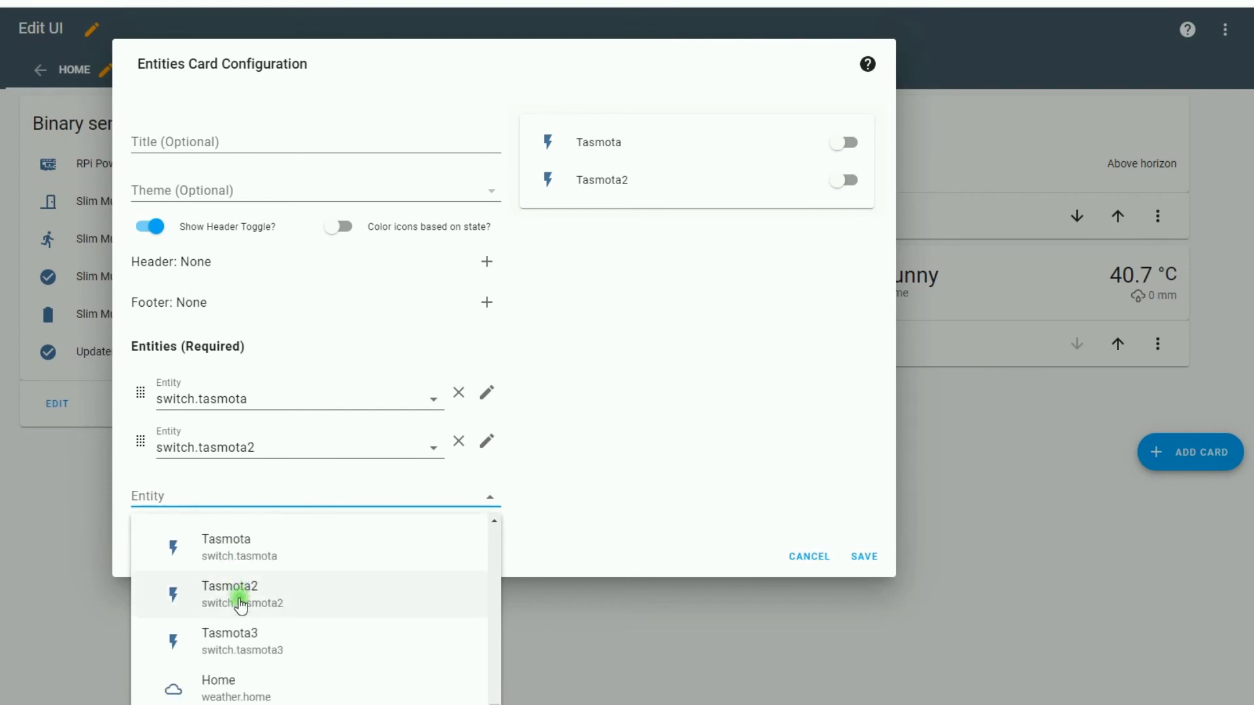
left_click(241, 640)
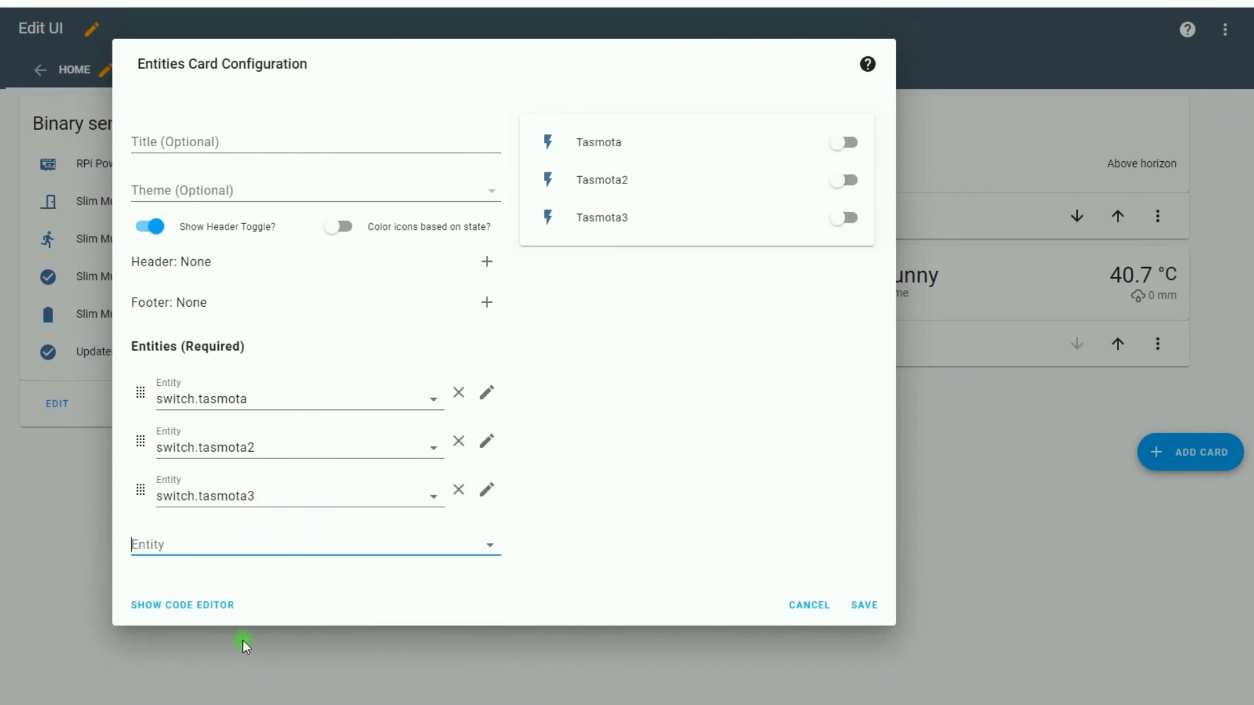
left_click(251, 542)
scroll(272, 358, "down", 10)
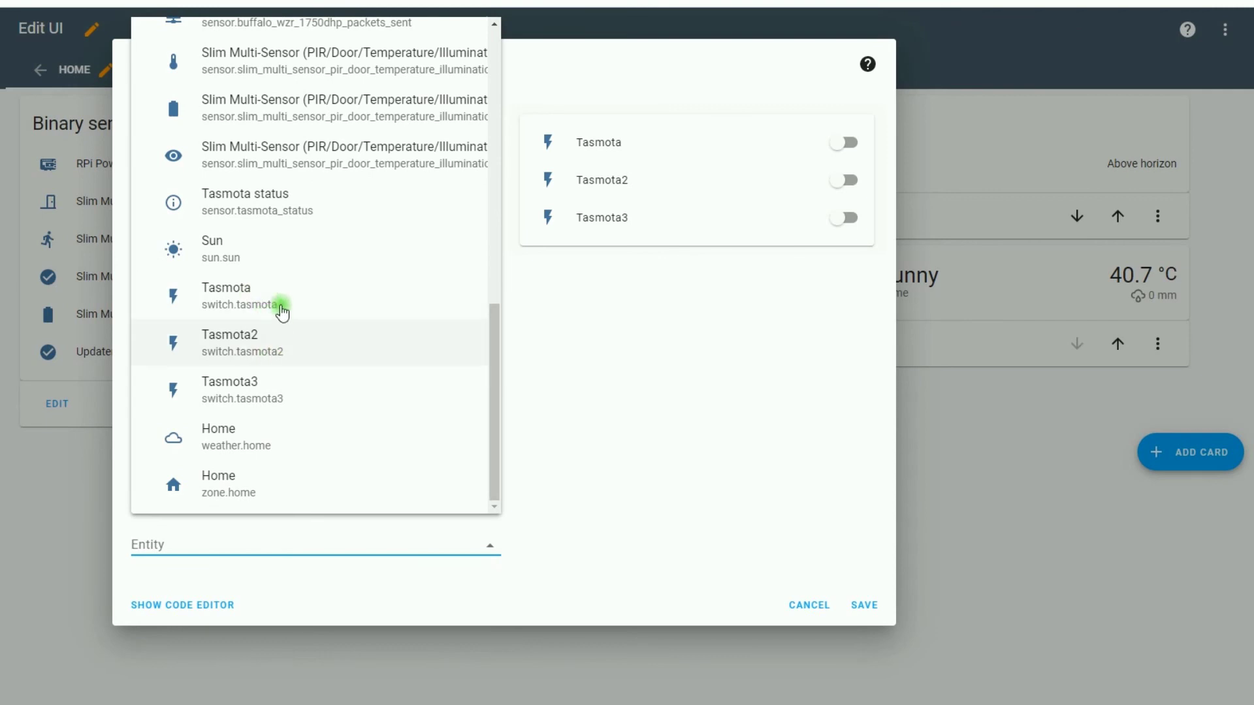
left_click(261, 213)
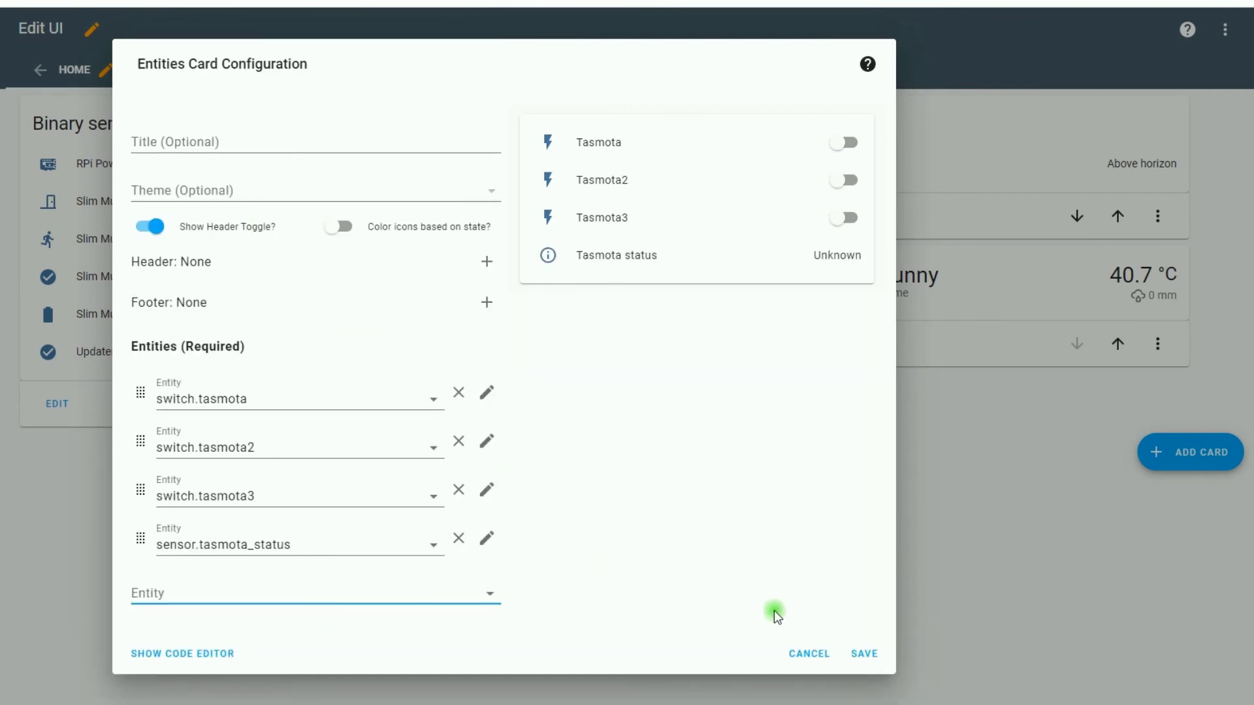
- Title the card 'Sonoff Switch' and save it
left_click(260, 145)
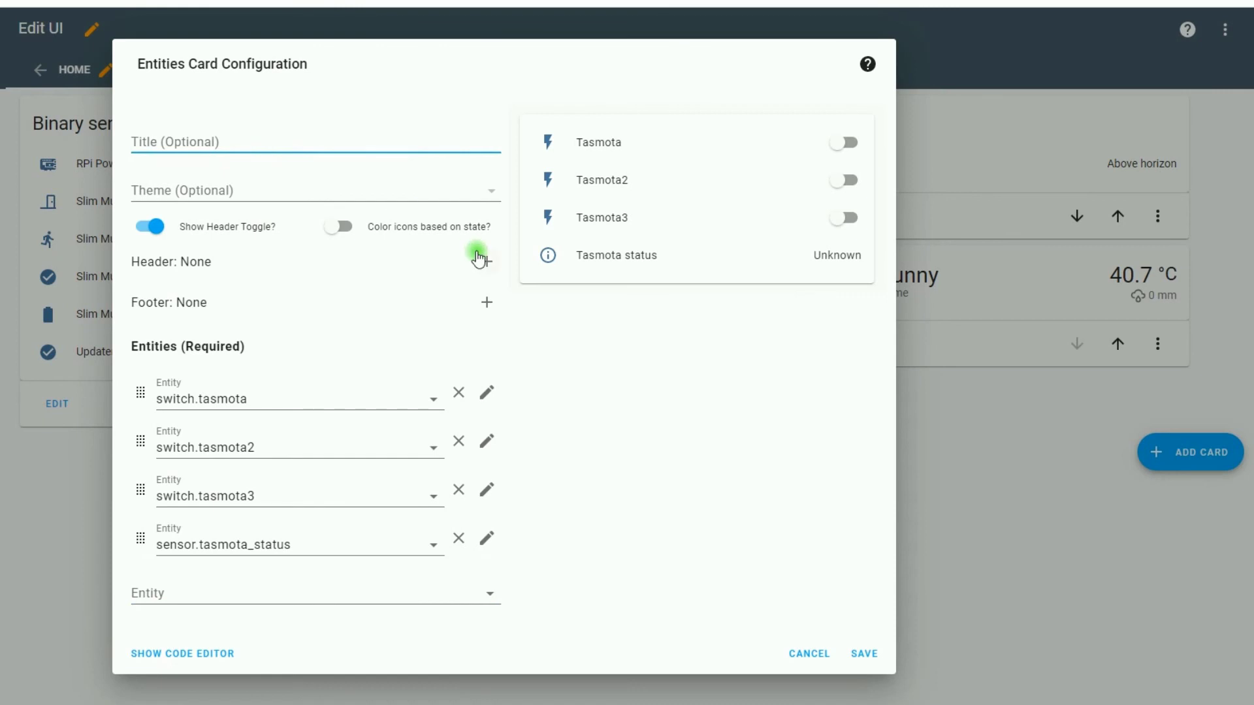
type("Sonoff Switch")
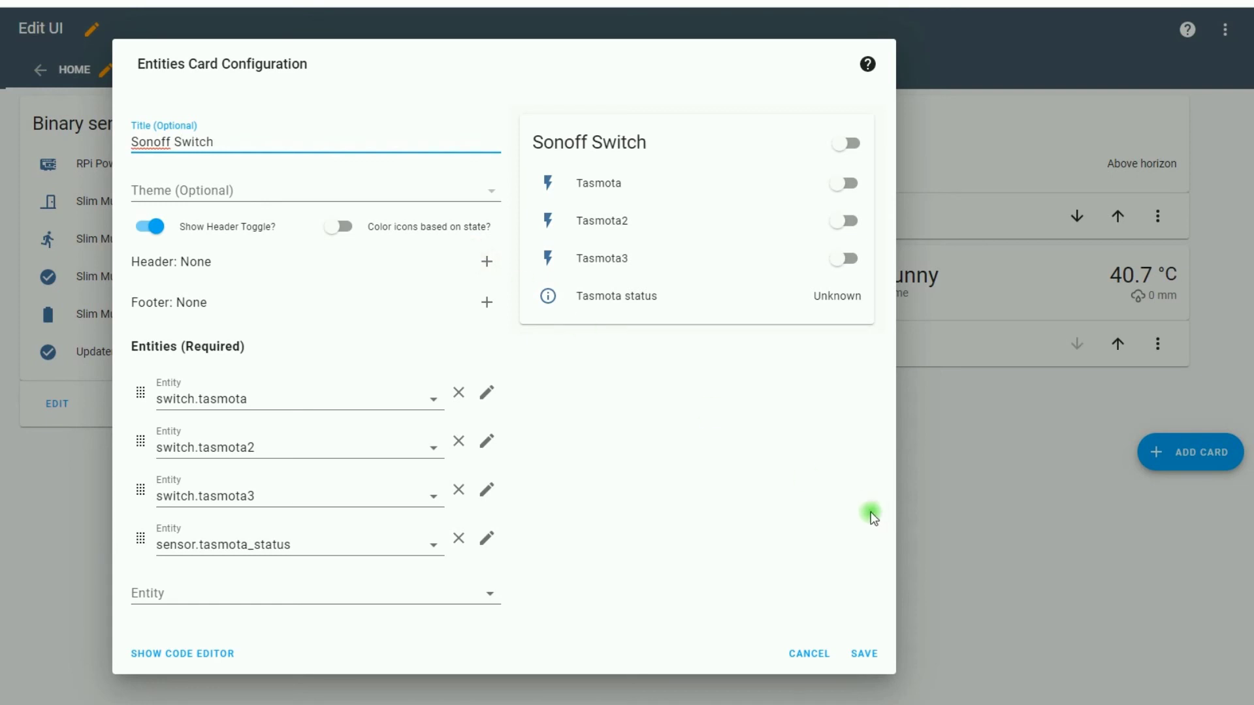
left_click(758, 495)
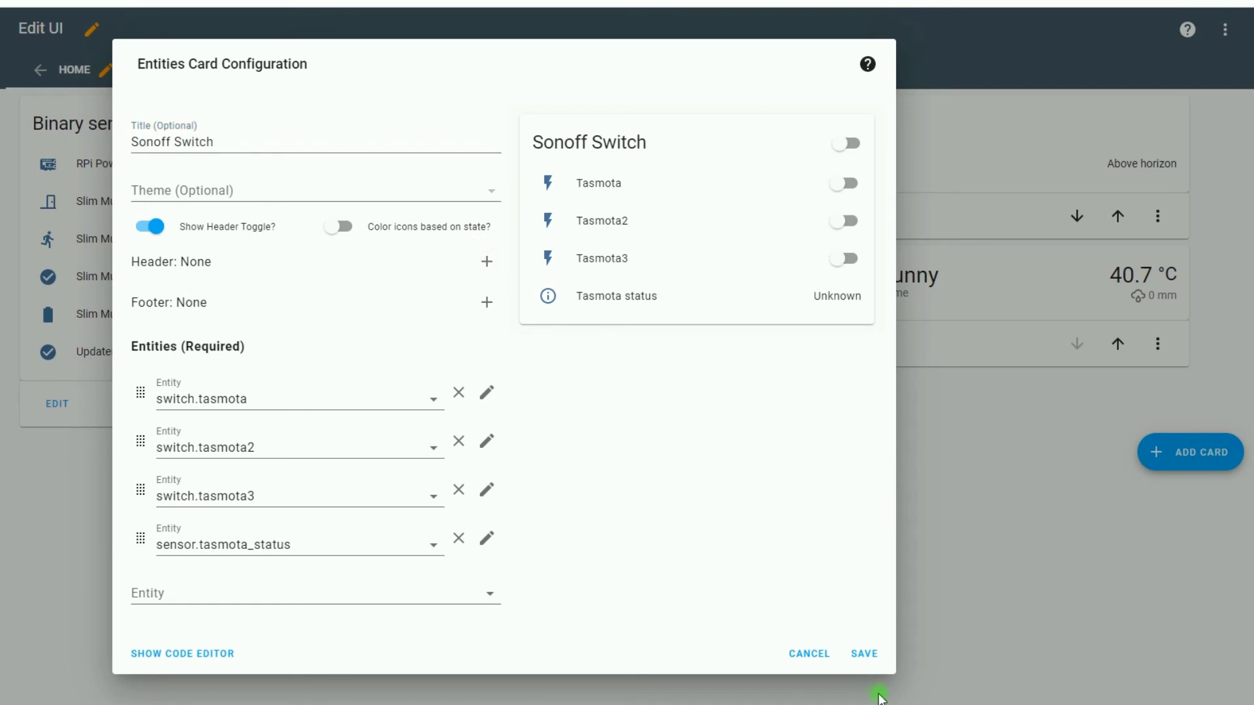
left_click(864, 655)
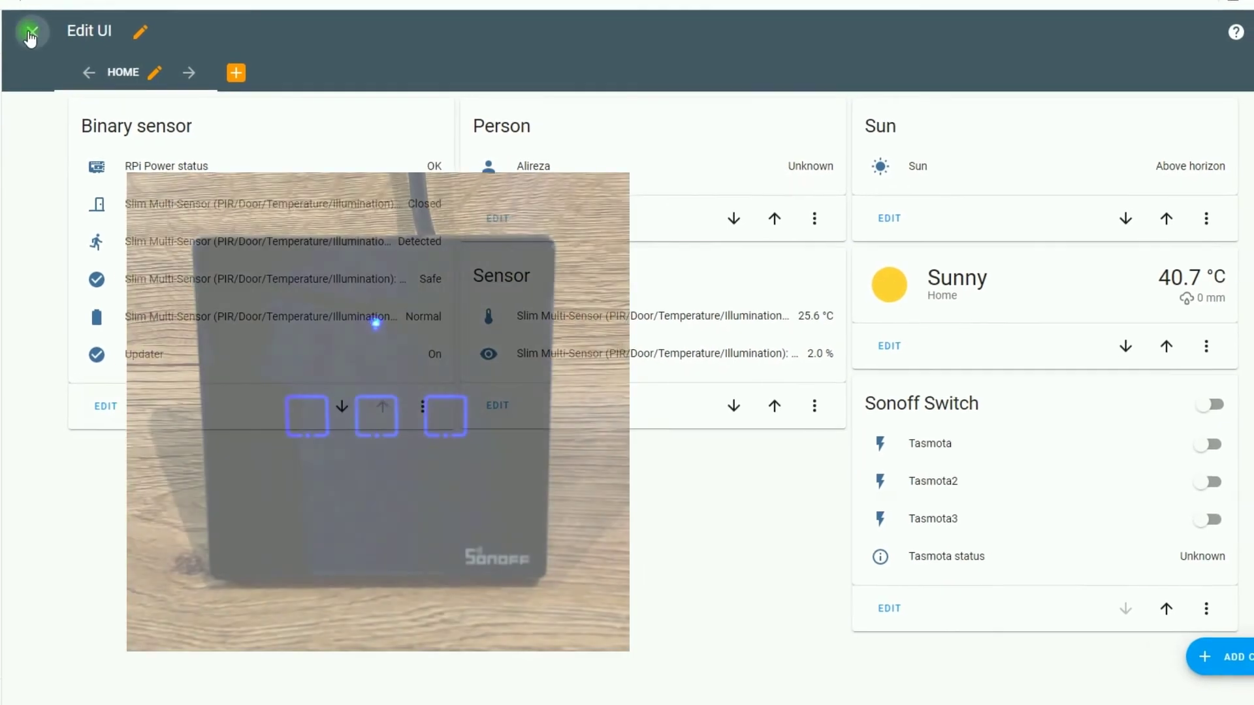
- Exit dashboard editing and test the card's header toggle, switching all relays on and off twice
left_click(29, 35)
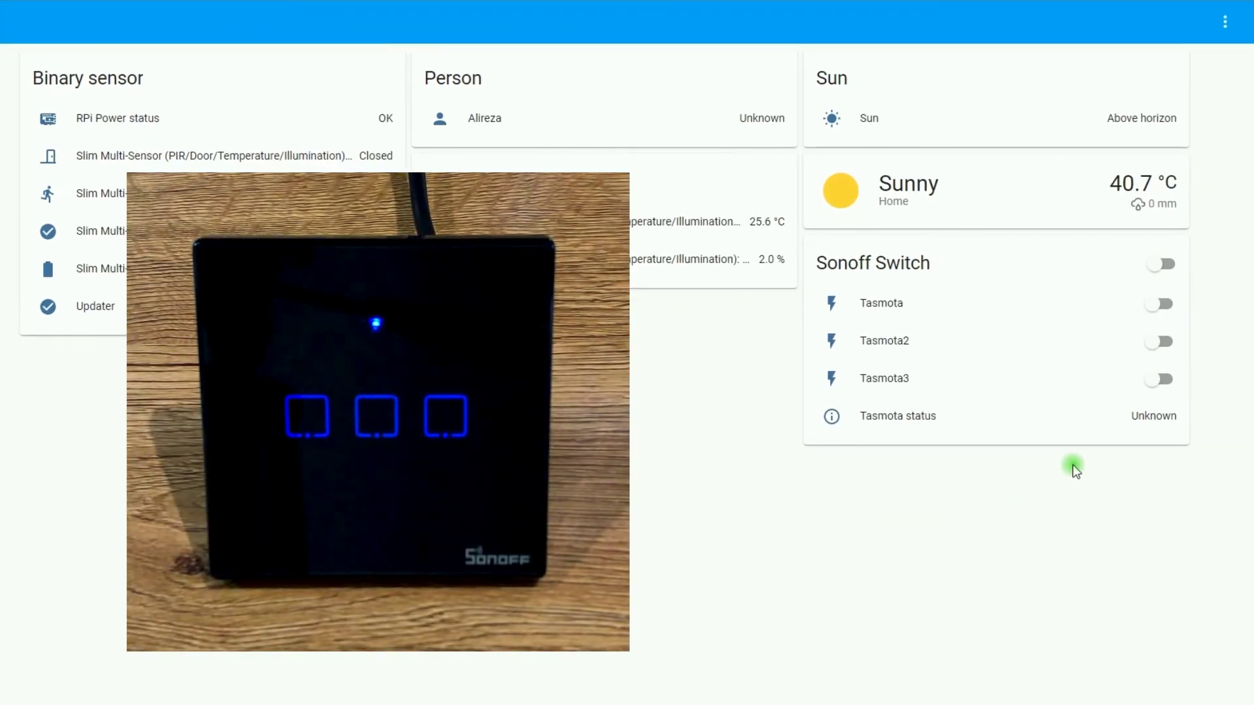
left_click(1166, 265)
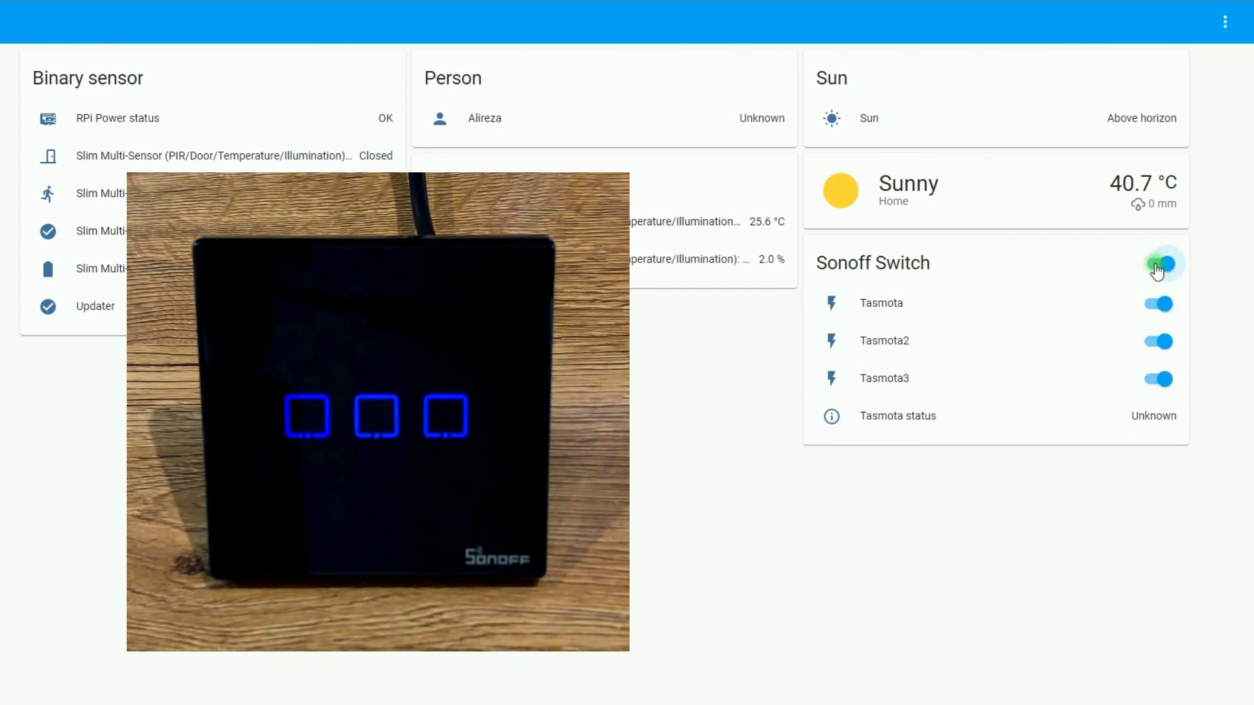
left_click(1157, 268)
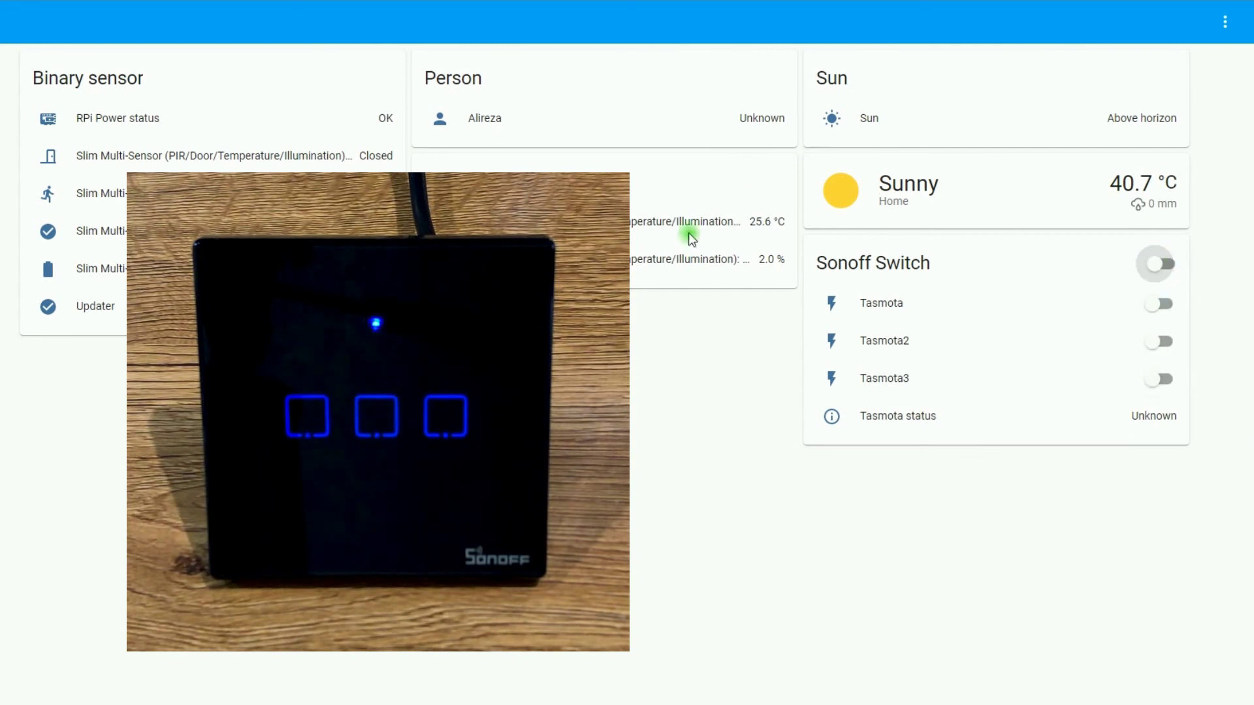
left_click(1177, 277)
left_click(1156, 273)
- Toggle the Tasmota and Tasmota2 relays on and back off individually
left_click(1163, 305)
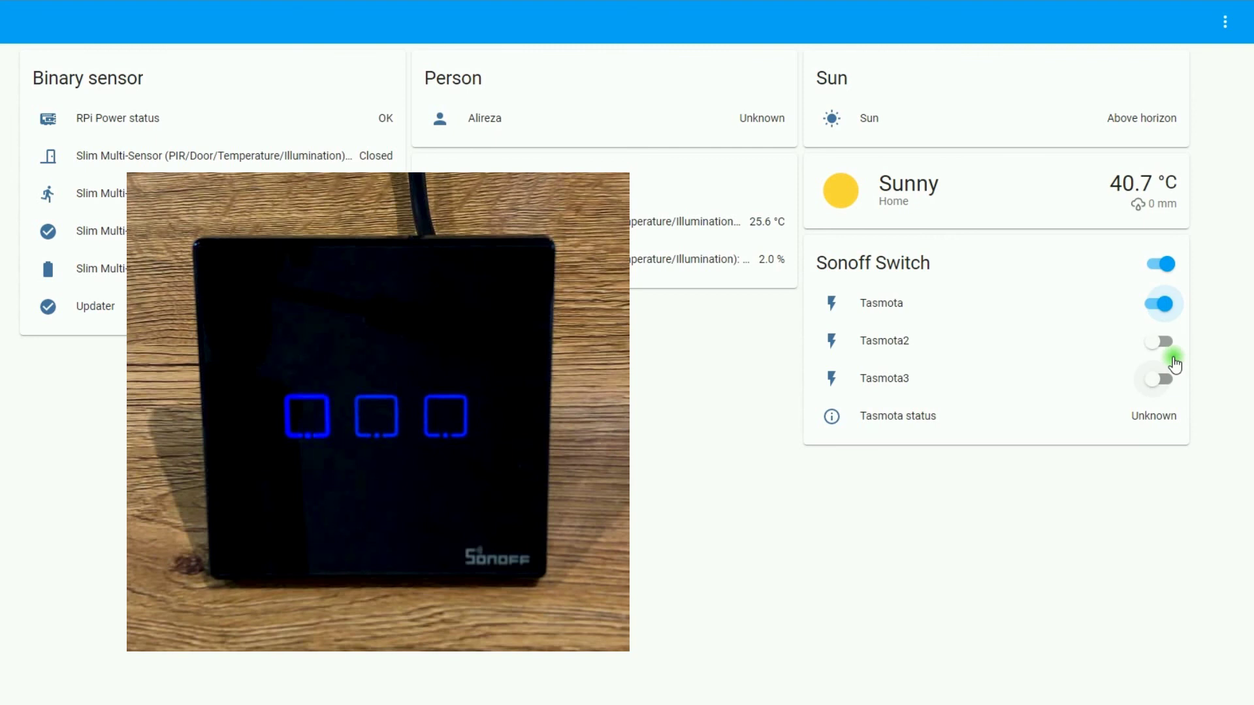
left_click(1168, 348)
left_click(1159, 344)
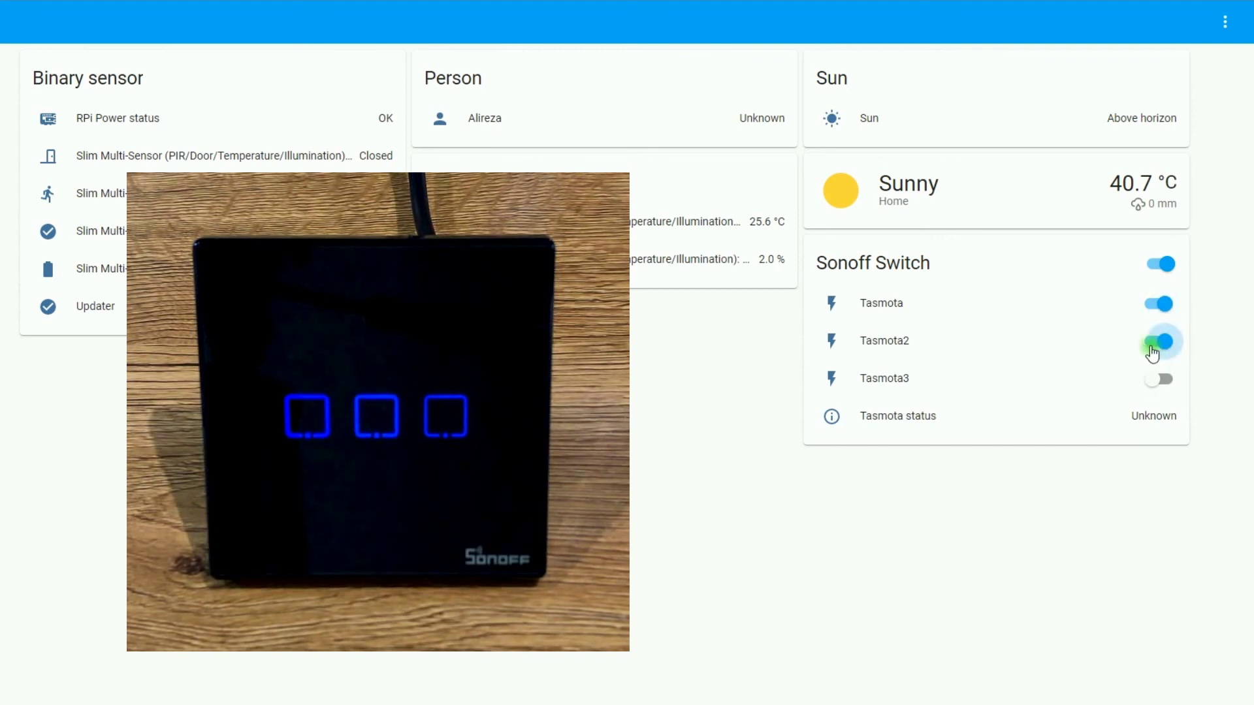
left_click(1154, 305)
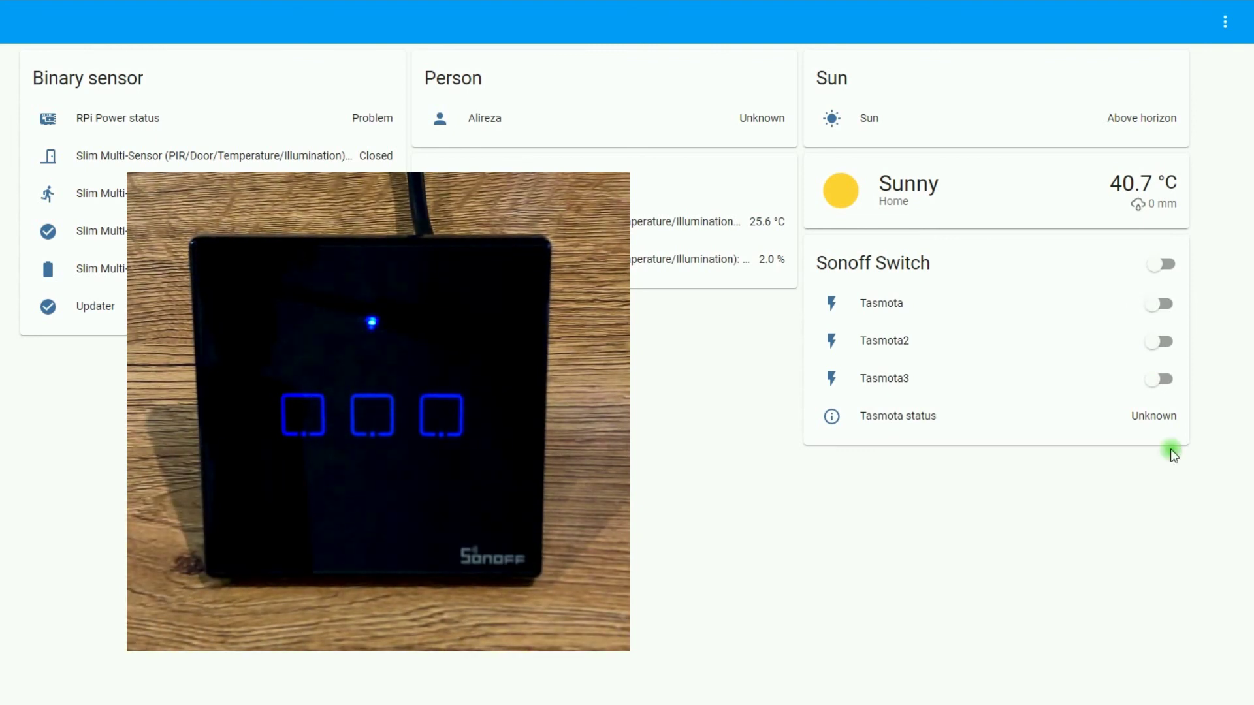
- Switch all relays on, off individually, then back on so Tasmota, Tasmota2 and Tasmota3 stay on
left_click(1169, 268)
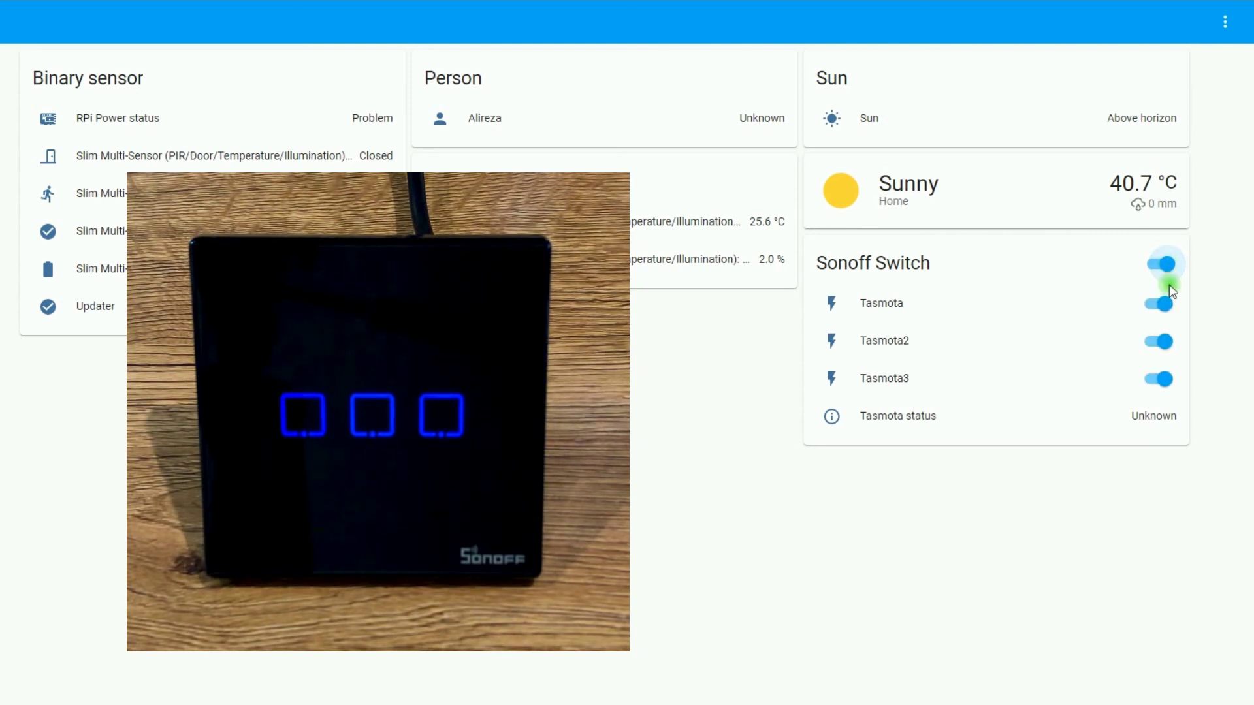
left_click(1156, 302)
left_click(1153, 345)
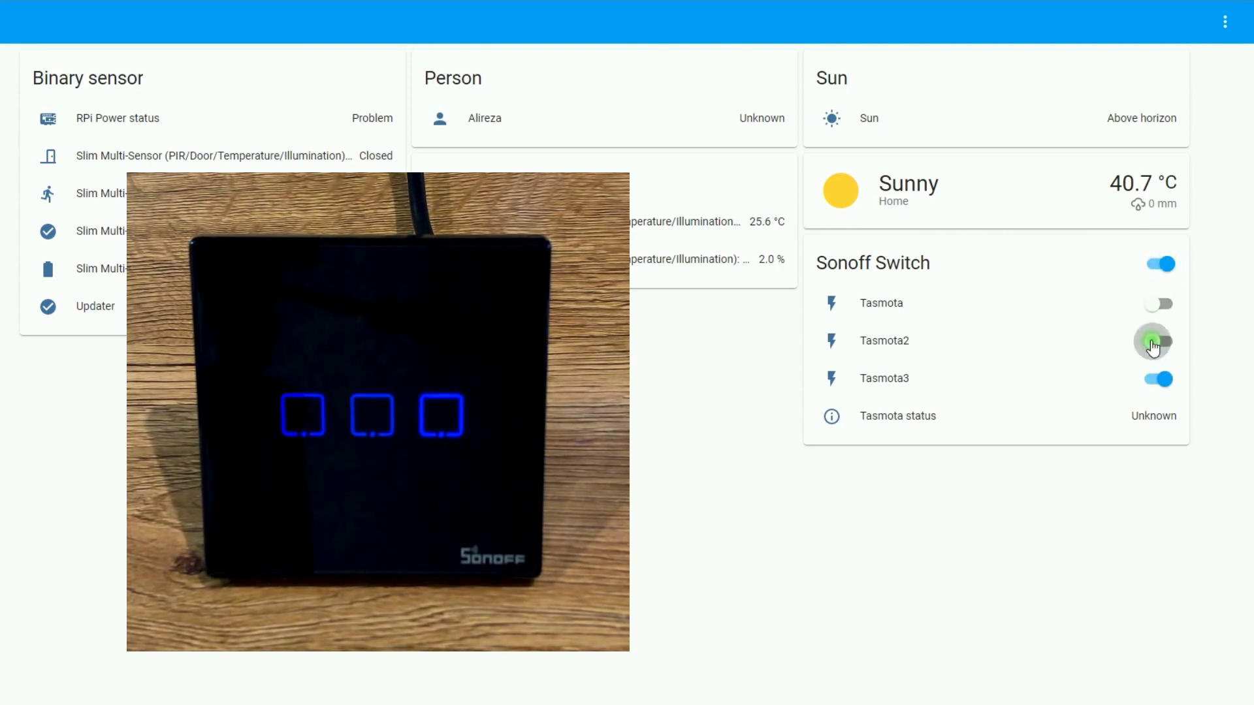
left_click(1149, 382)
left_click(1166, 303)
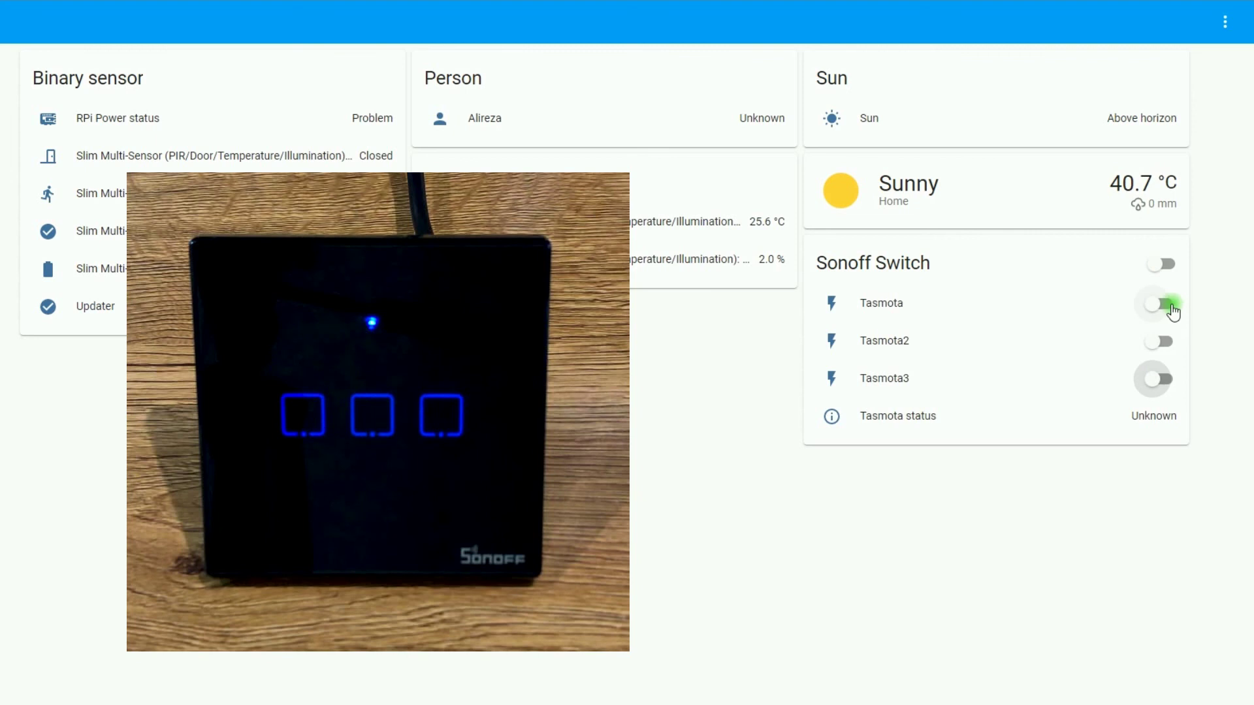
left_click(1162, 336)
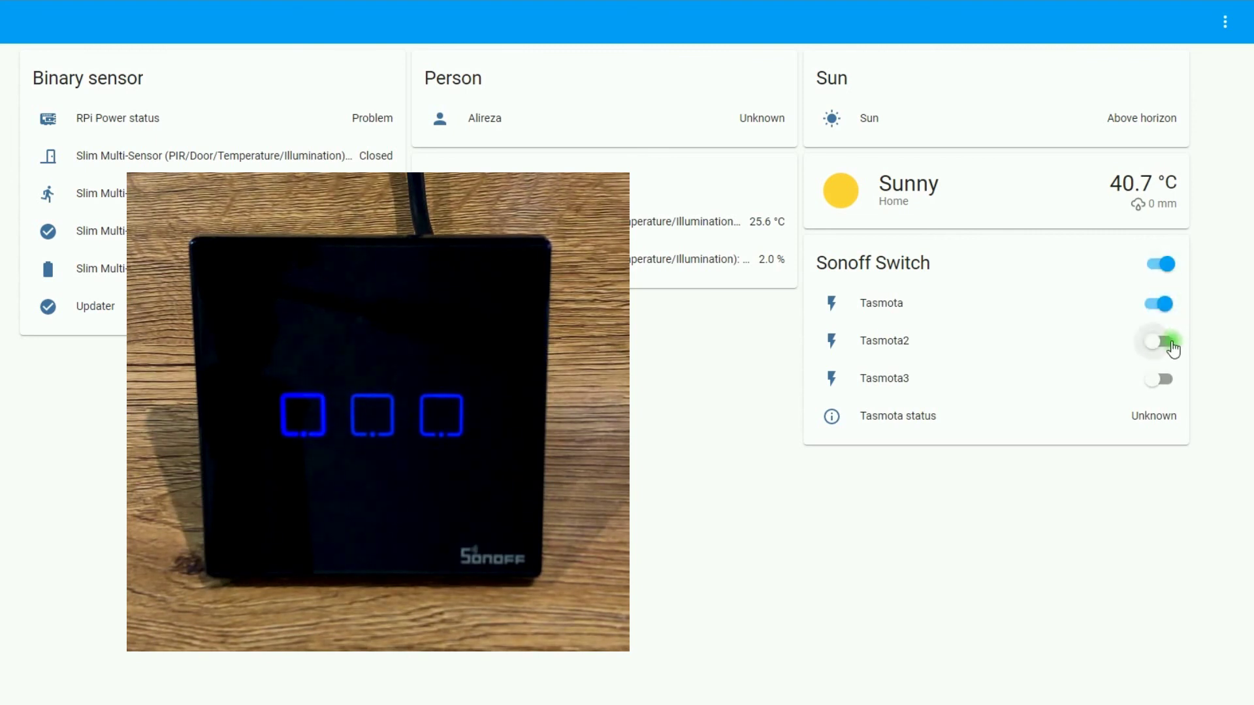
left_click(1165, 380)
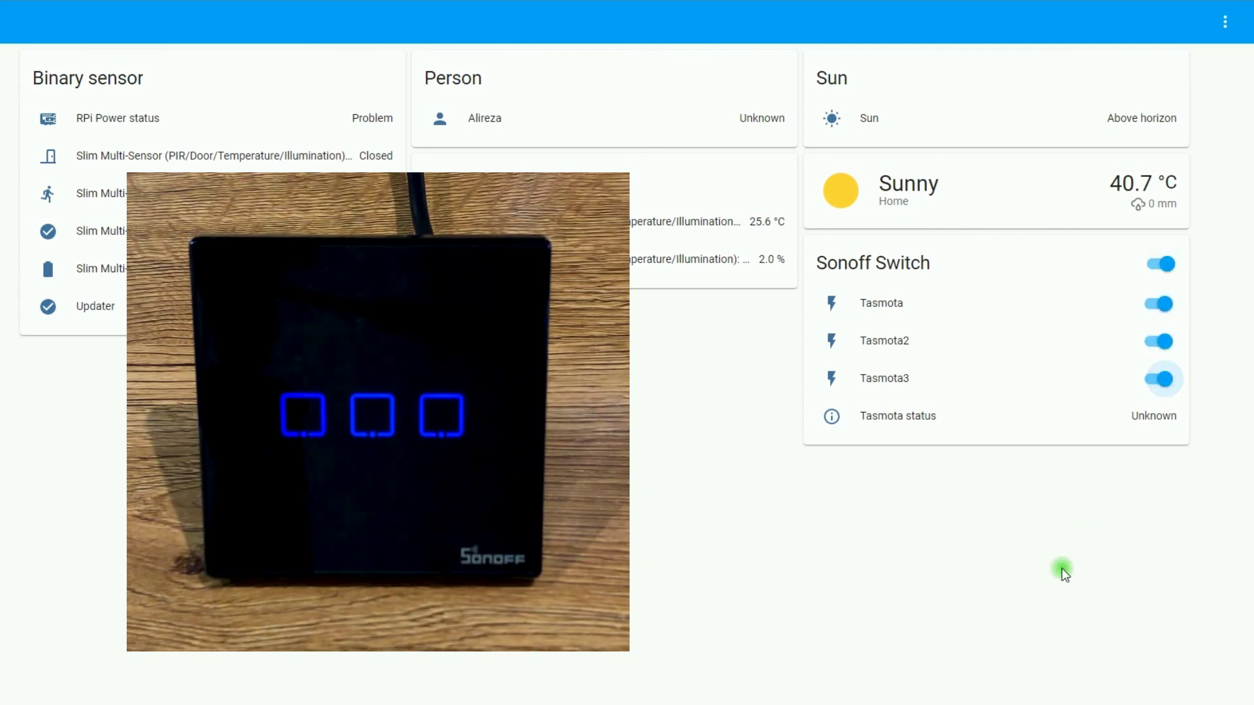